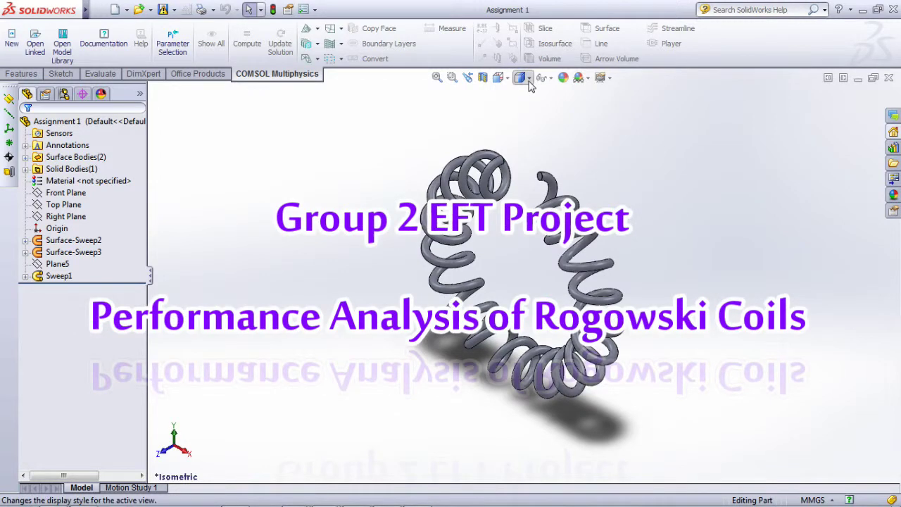
# - Inspect the toroidal coil in Assignment 1 from several orientations and return it to the isometric view
pyautogui.click(508, 79)
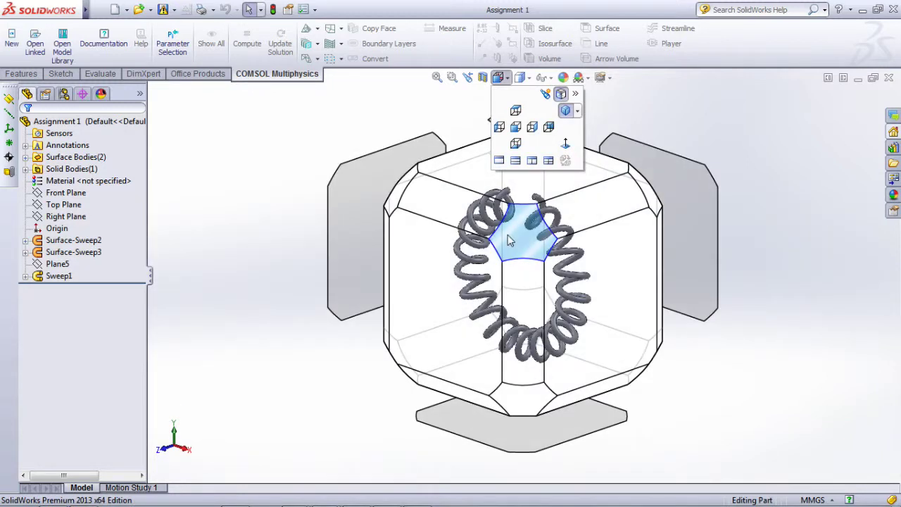
pyautogui.click(512, 308)
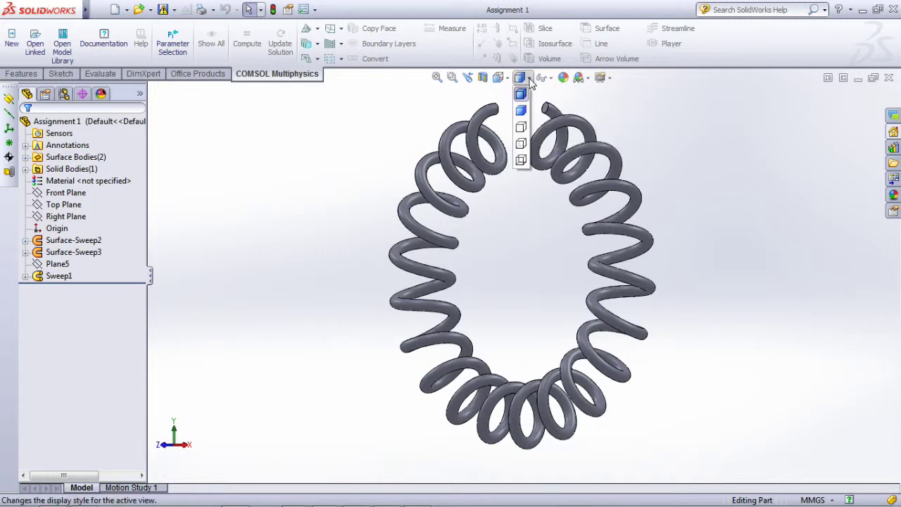
pyautogui.click(499, 77)
pyautogui.click(506, 84)
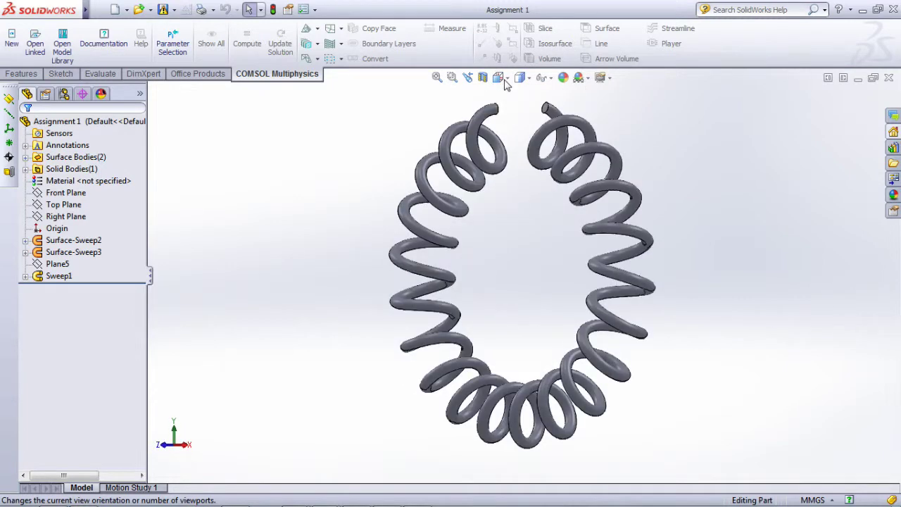
pyautogui.click(506, 84)
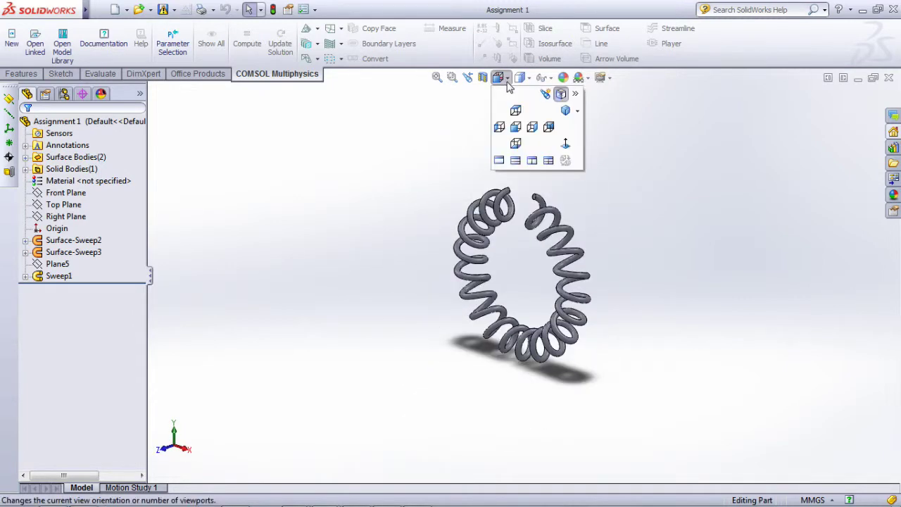
pyautogui.click(510, 98)
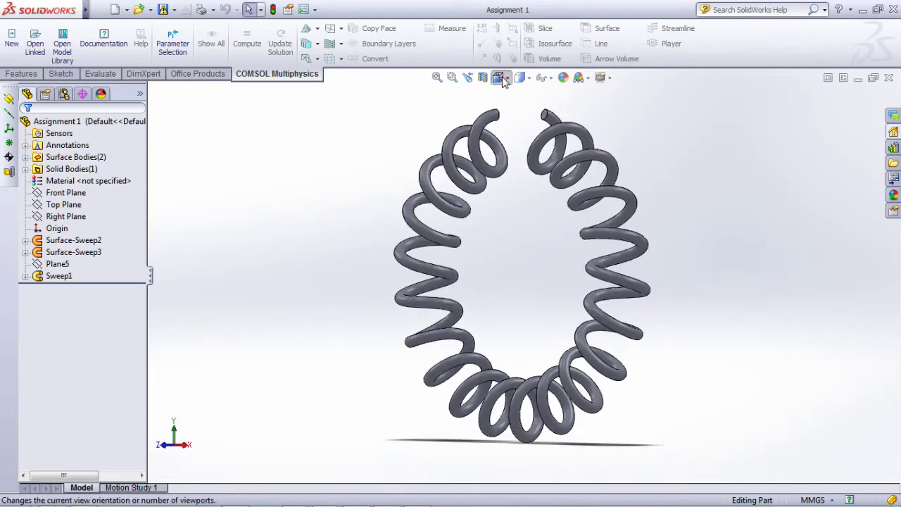
pyautogui.click(505, 84)
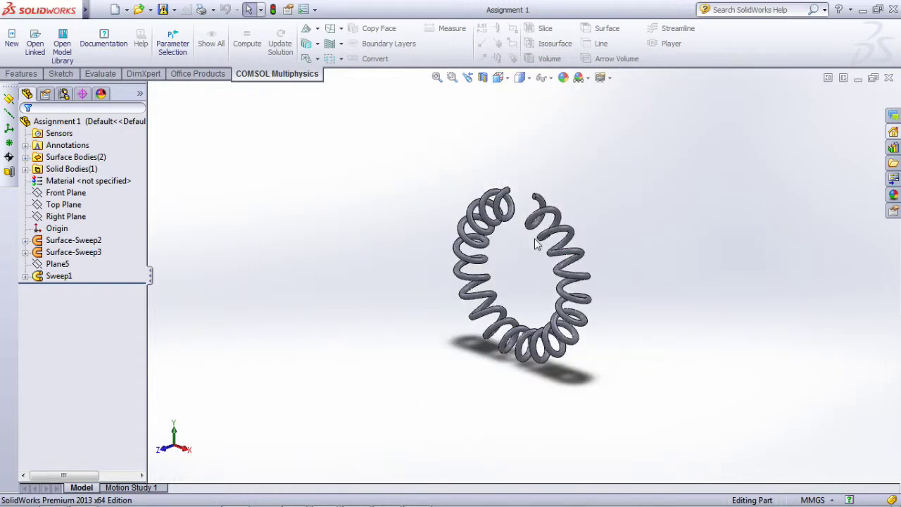
pyautogui.hotkey('ctrl', '7')
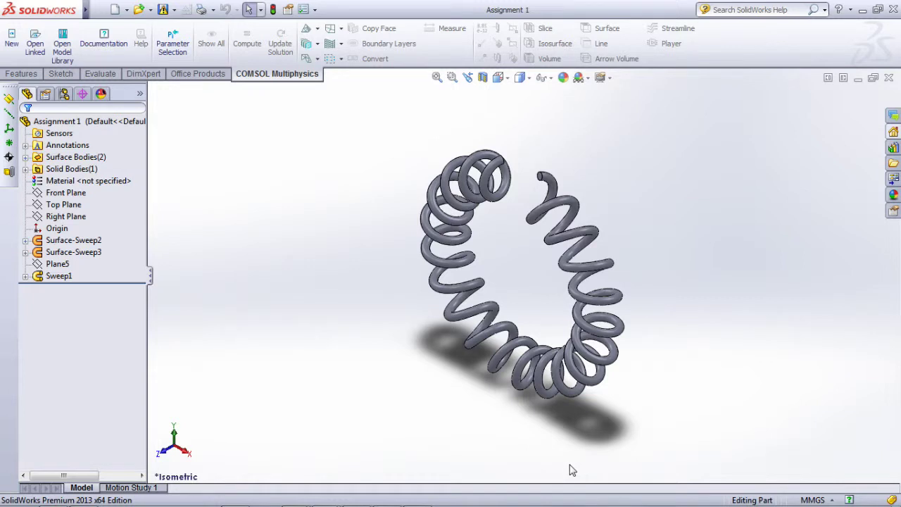
# - Switch to the open DalePart2 part to view its swept square loop
pyautogui.moveTo(482, 506)
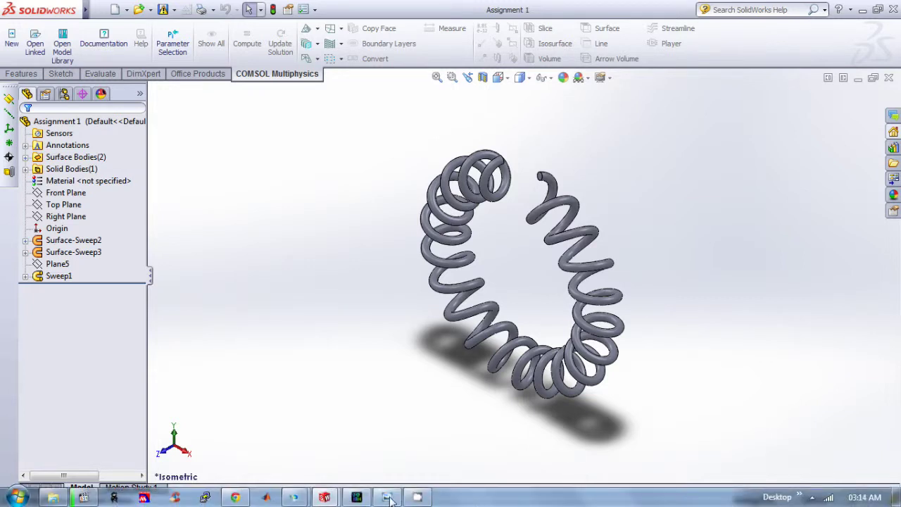
pyautogui.moveTo(325, 497)
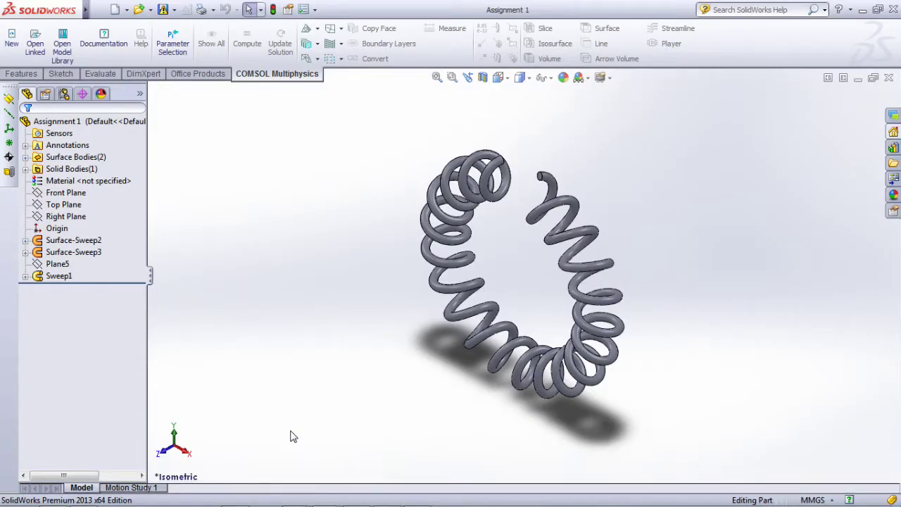
pyautogui.moveTo(384, 497)
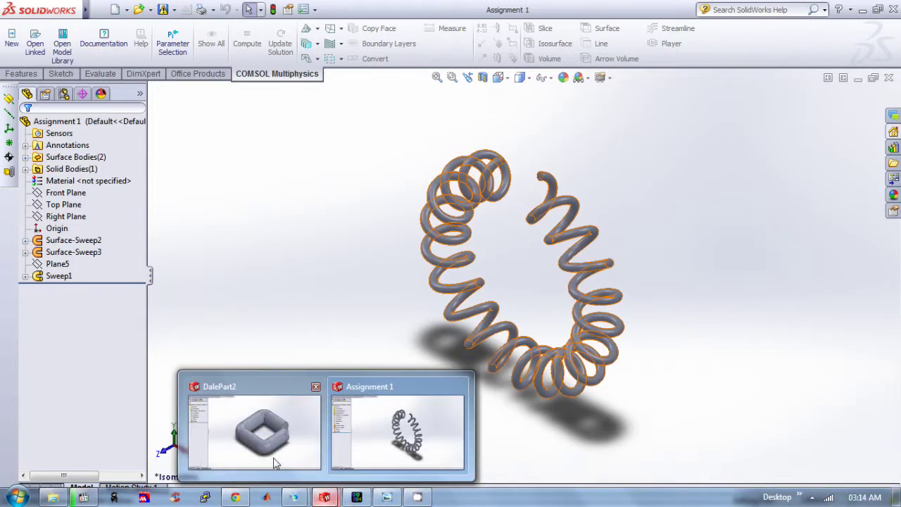
pyautogui.click(275, 459)
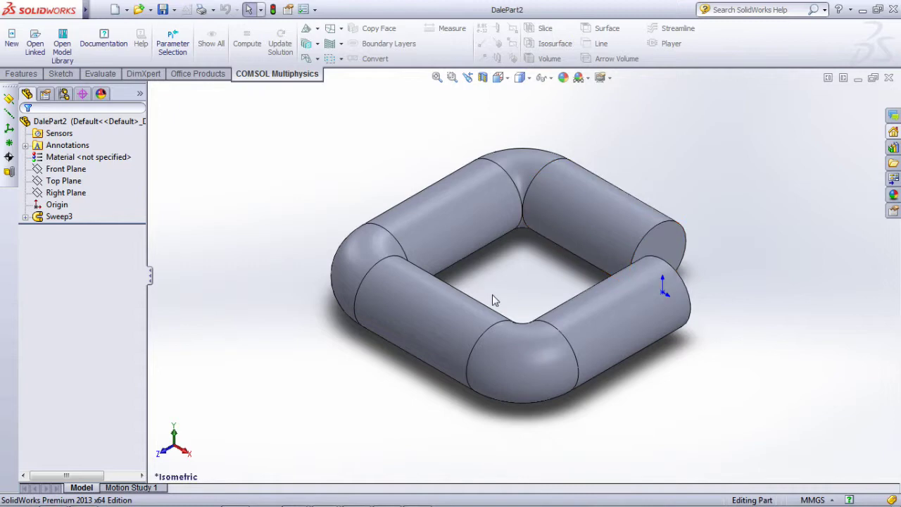
# - Switch to the GRP2_1.mph model in COMSOL Multiphysics, minimize the Produce.wma player and bring the start of the model tree into view
pyautogui.click(863, 9)
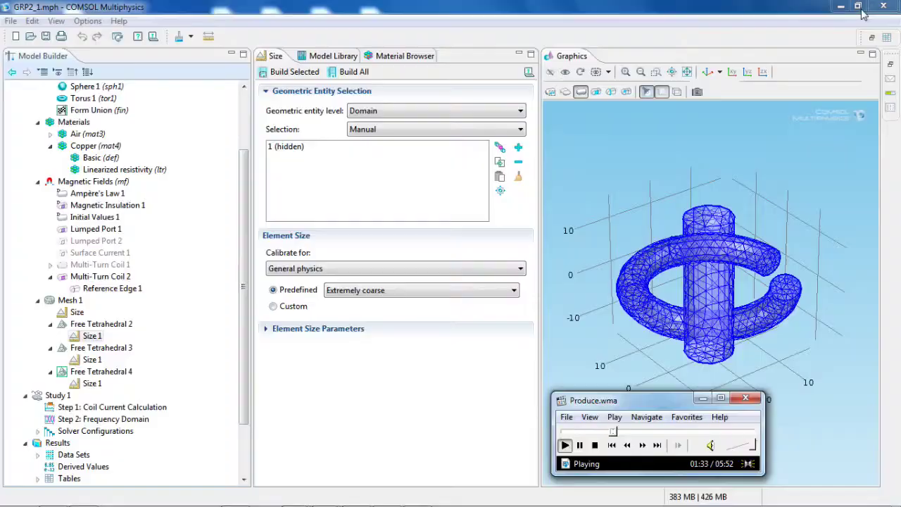
pyautogui.click(703, 398)
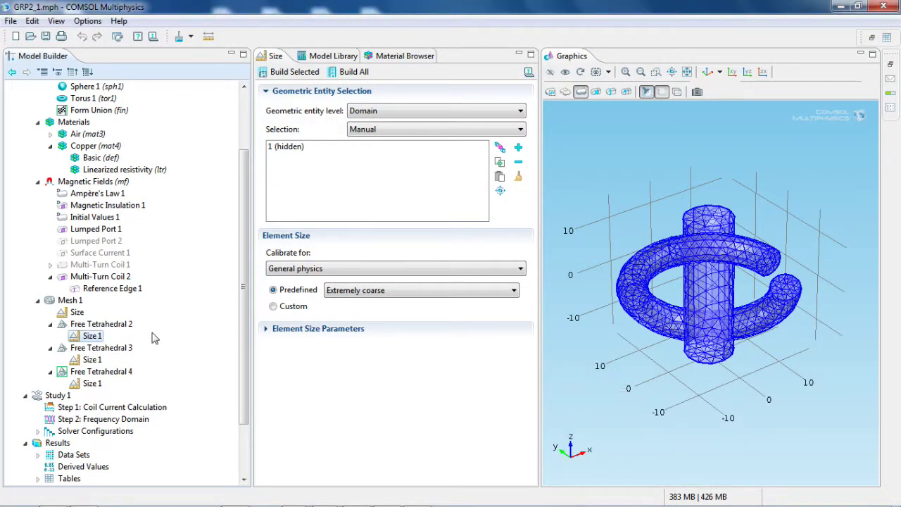
pyautogui.scroll(2, 242, 161)
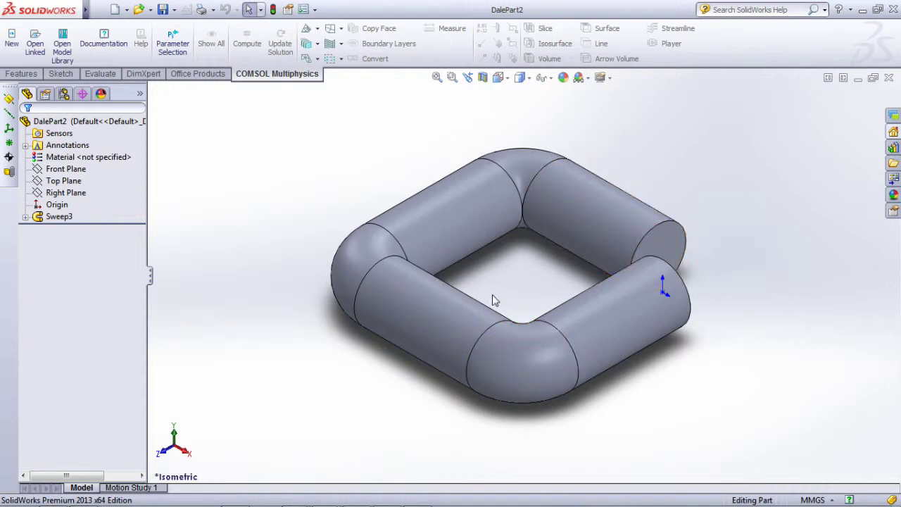
pyautogui.click(862, 11)
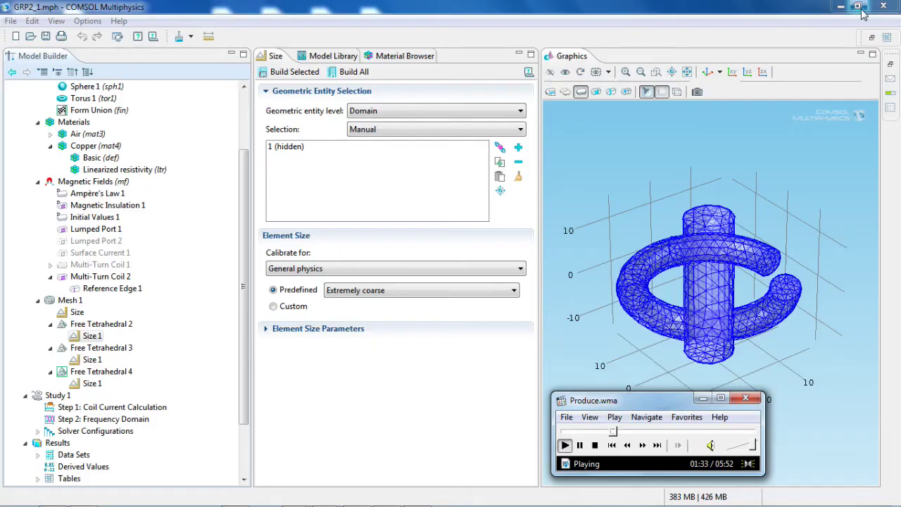
pyautogui.click(703, 398)
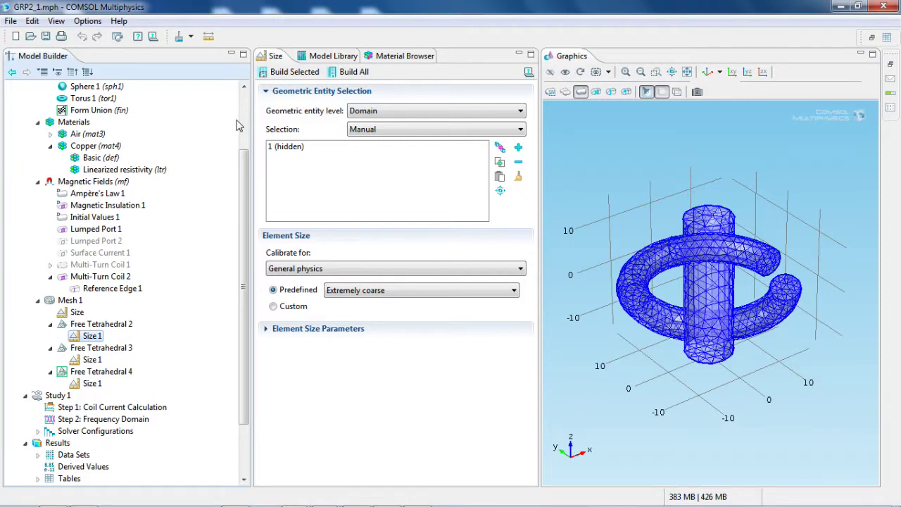
pyautogui.moveTo(246, 176); pyautogui.dragTo(257, 113)
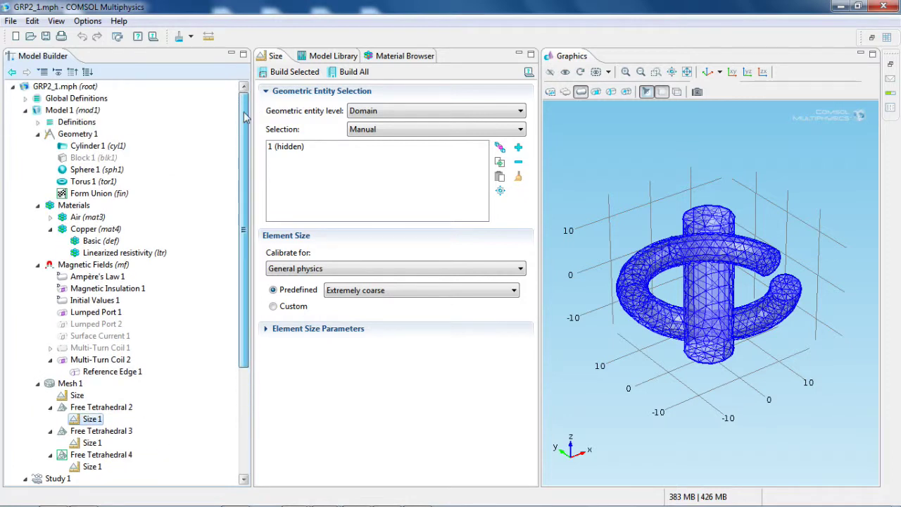
# - Review the settings of Model 1 and the size and position of its torus, cylinder and sphere geometry
pyautogui.click(50, 113)
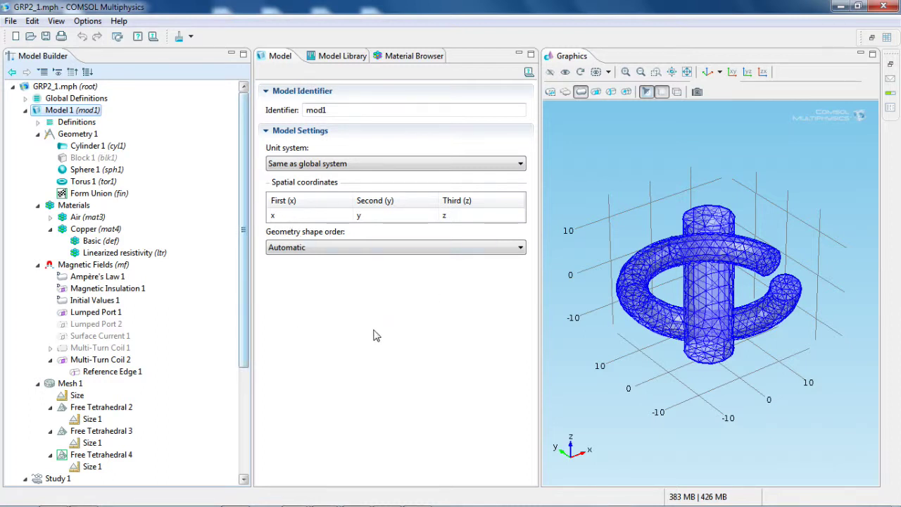
pyautogui.click(67, 136)
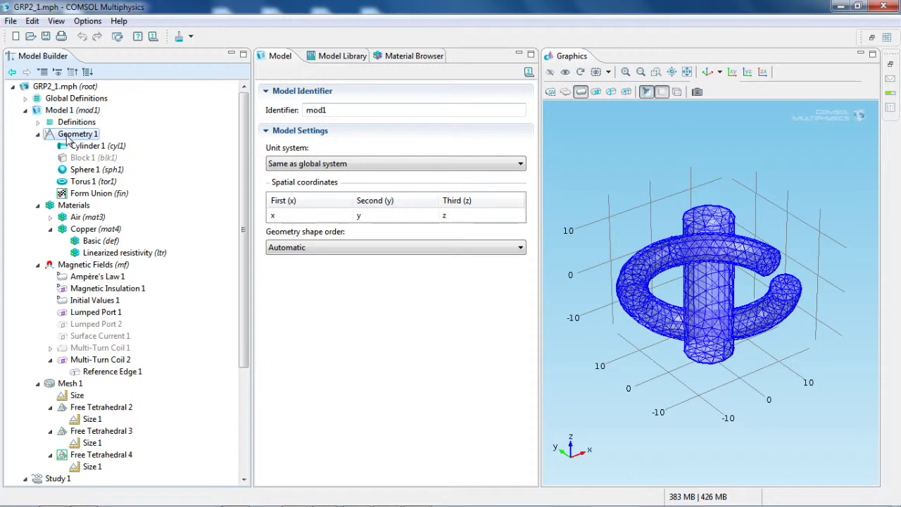
pyautogui.click(85, 182)
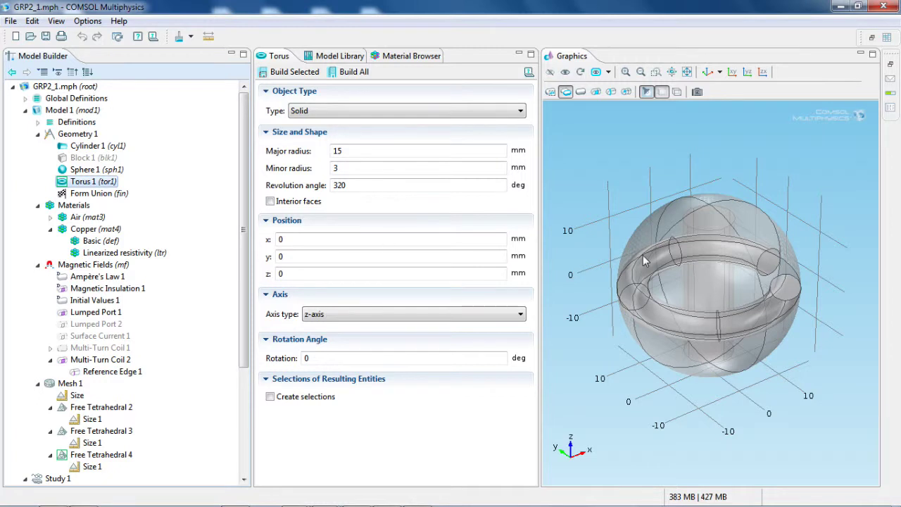
pyautogui.click(88, 146)
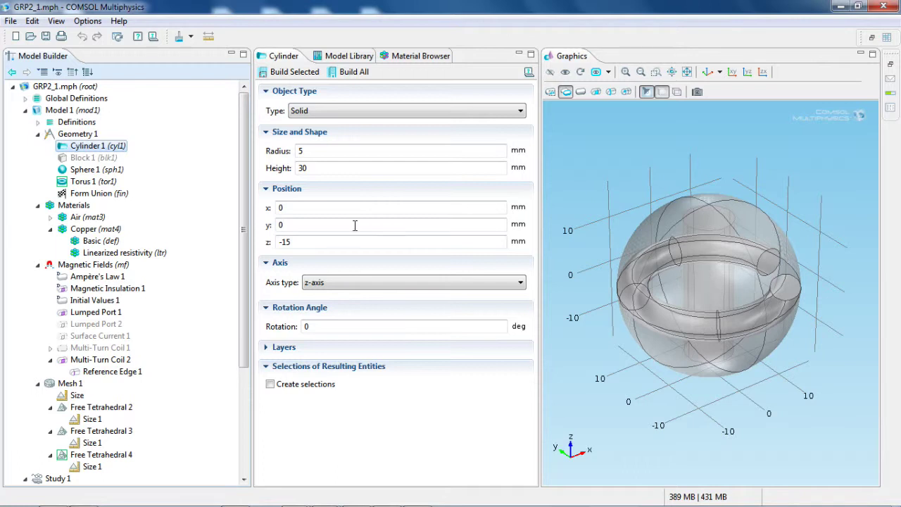
pyautogui.click(76, 218)
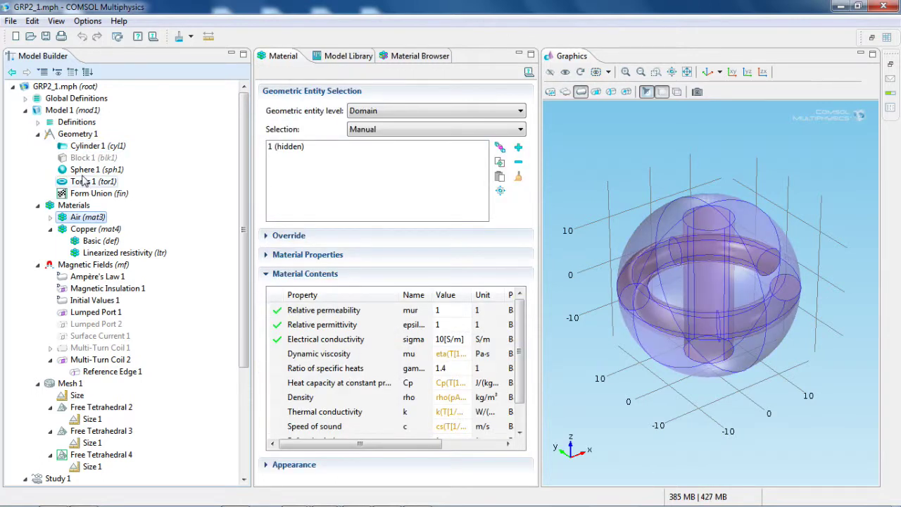
pyautogui.click(83, 170)
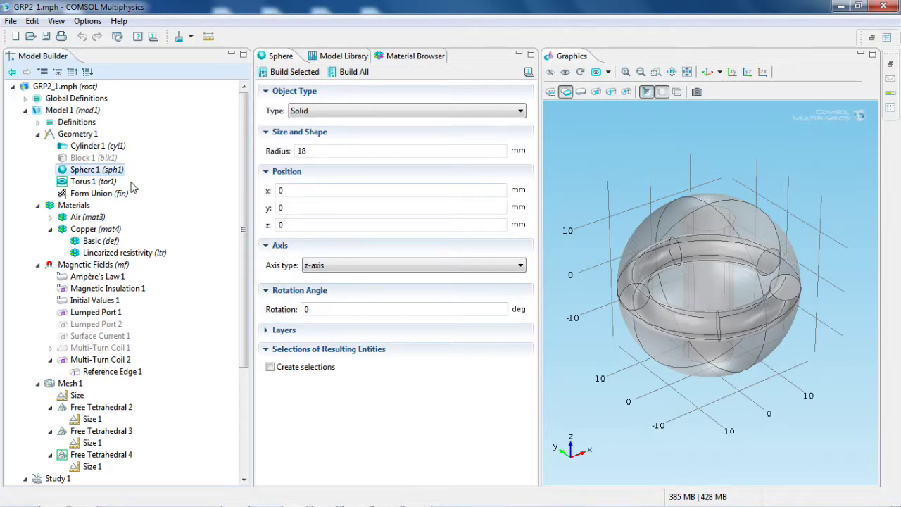
# - Review the material overview and highlight the domain assigned to Air, comparing it with the Sphere 1 geometry
pyautogui.click(70, 204)
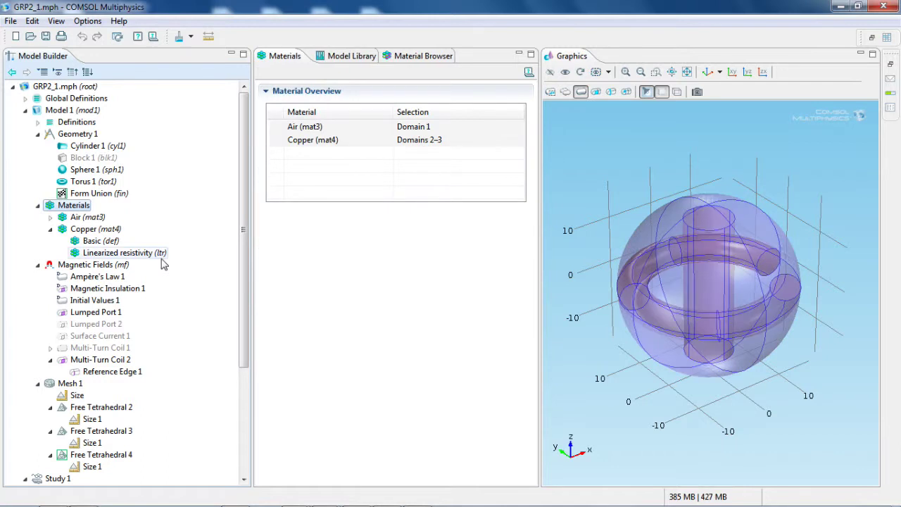
pyautogui.click(74, 219)
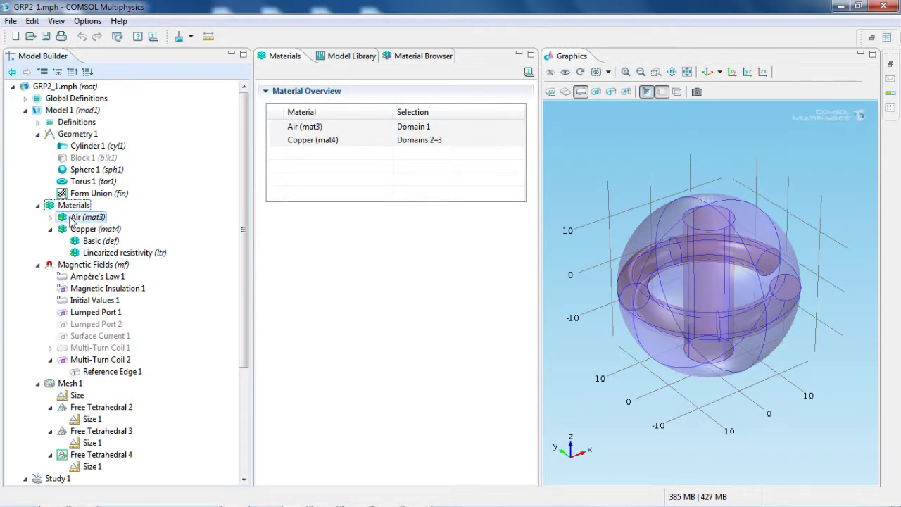
pyautogui.click(98, 170)
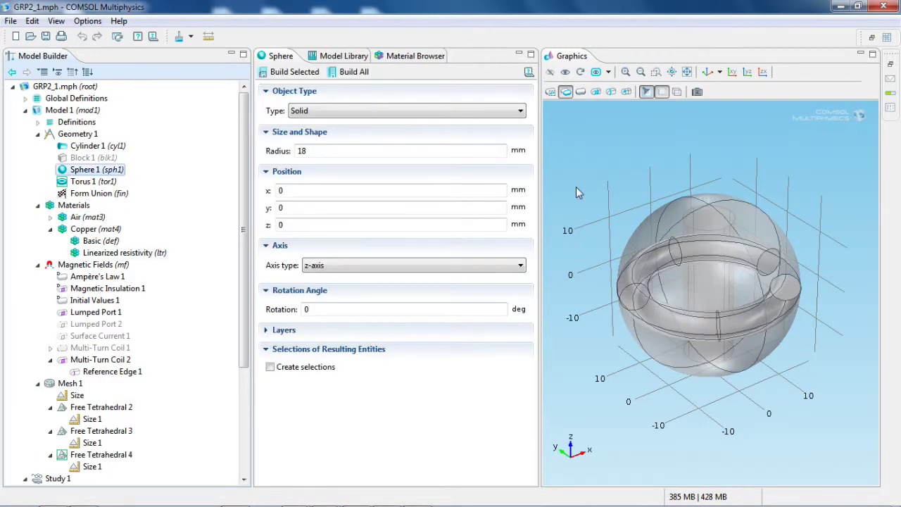
pyautogui.click(70, 205)
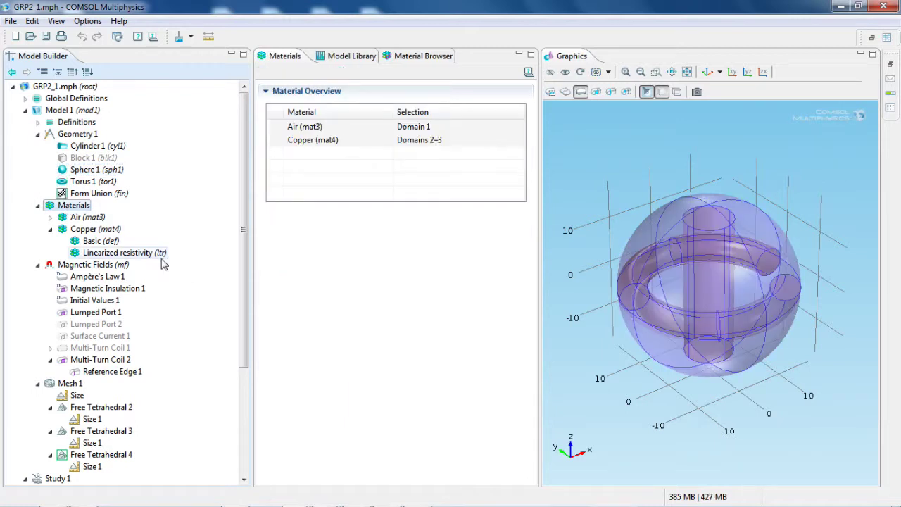
pyautogui.click(73, 218)
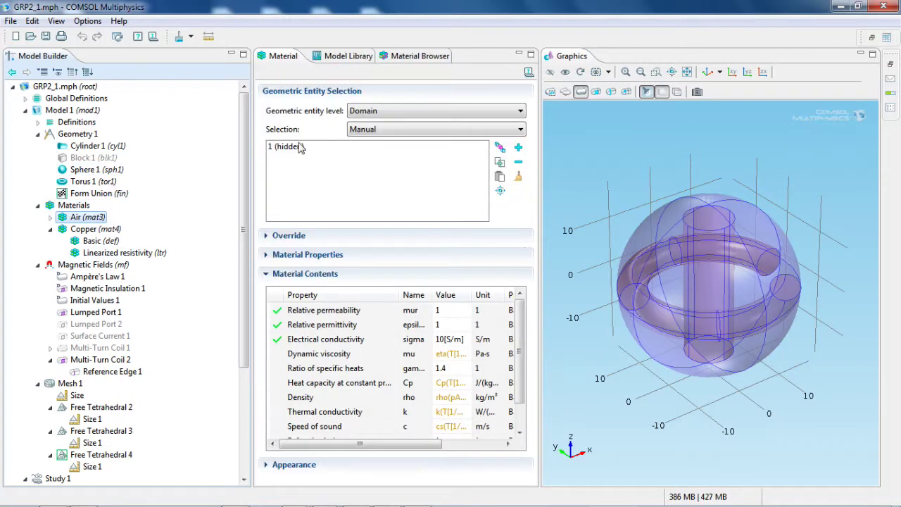
pyautogui.click(303, 148)
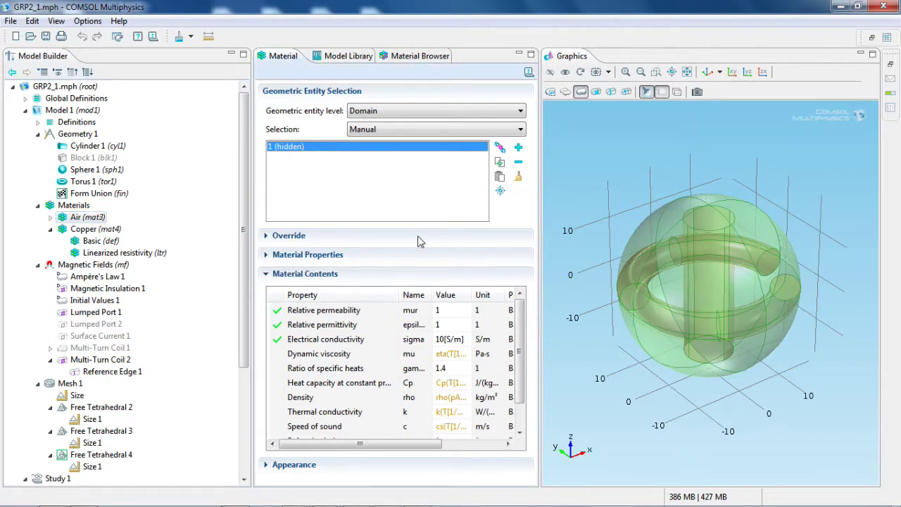
# - Examine the Copper material's domain assignments by highlighting domains 2 and 3 in the geometry
pyautogui.click(113, 230)
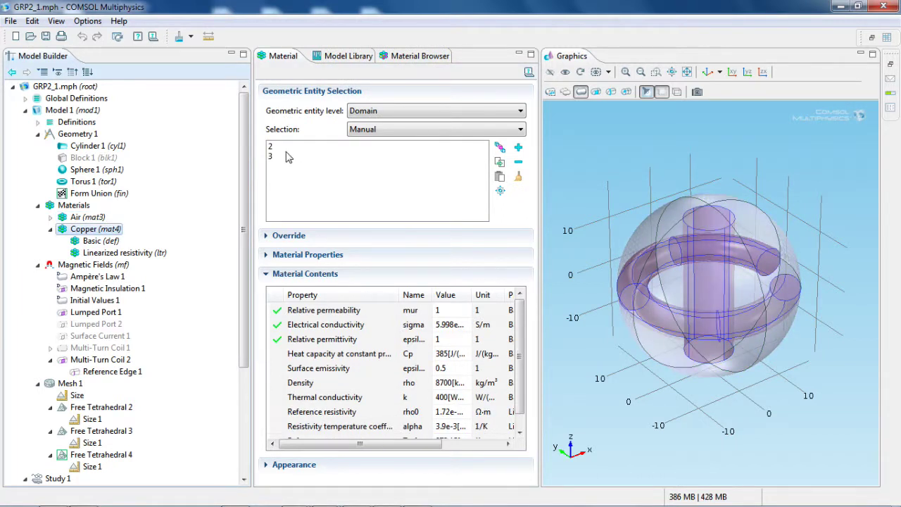
pyautogui.click(278, 147)
pyautogui.click(278, 156)
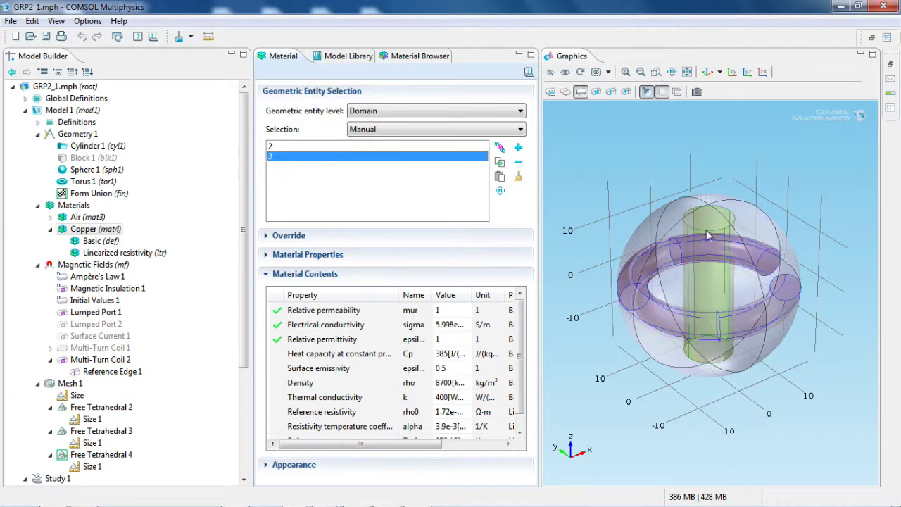
pyautogui.click(75, 266)
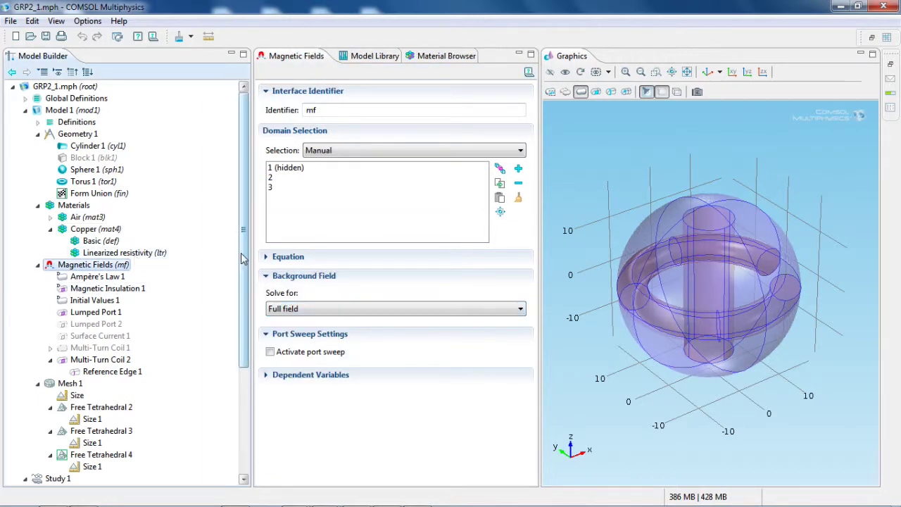
pyautogui.click(95, 229)
pyautogui.click(707, 236)
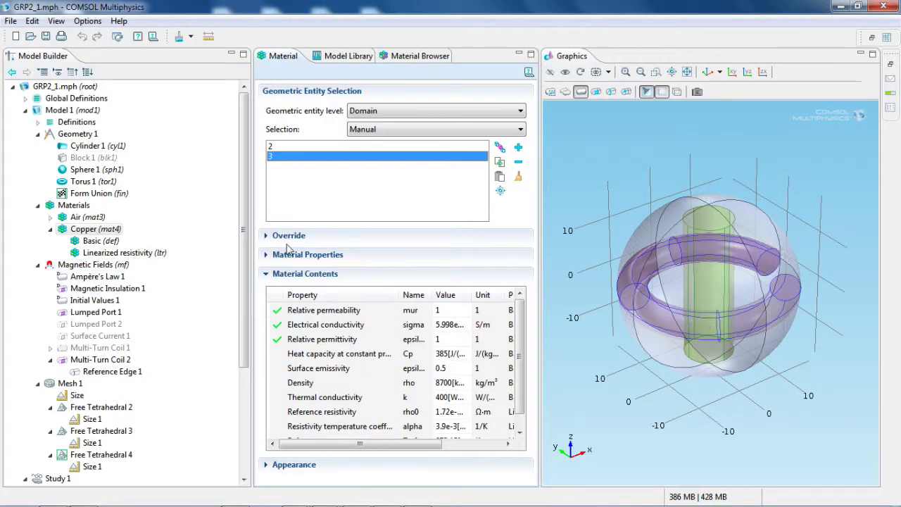
# - Review the Magnetic Fields interface settings and highlight boundaries 19 and 20 of Lumped Port 1 on the cylinder
pyautogui.click(79, 266)
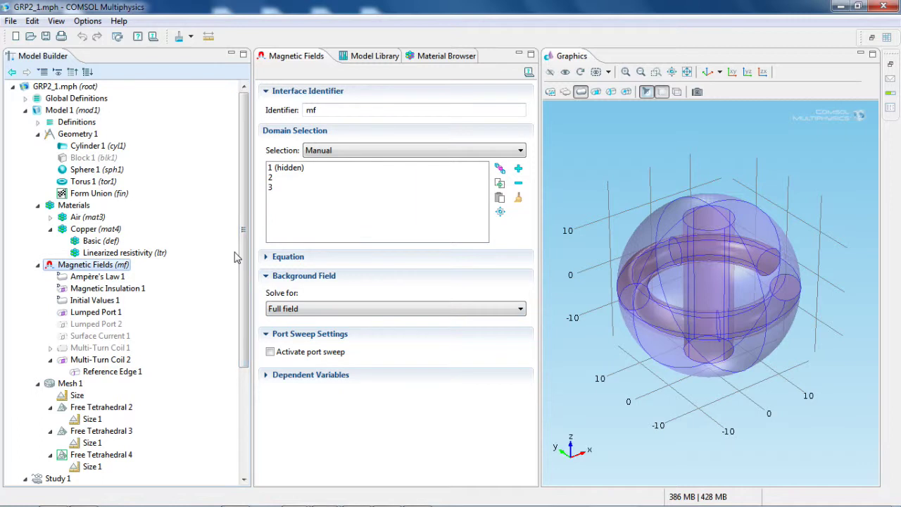
pyautogui.moveTo(248, 248); pyautogui.dragTo(247, 286)
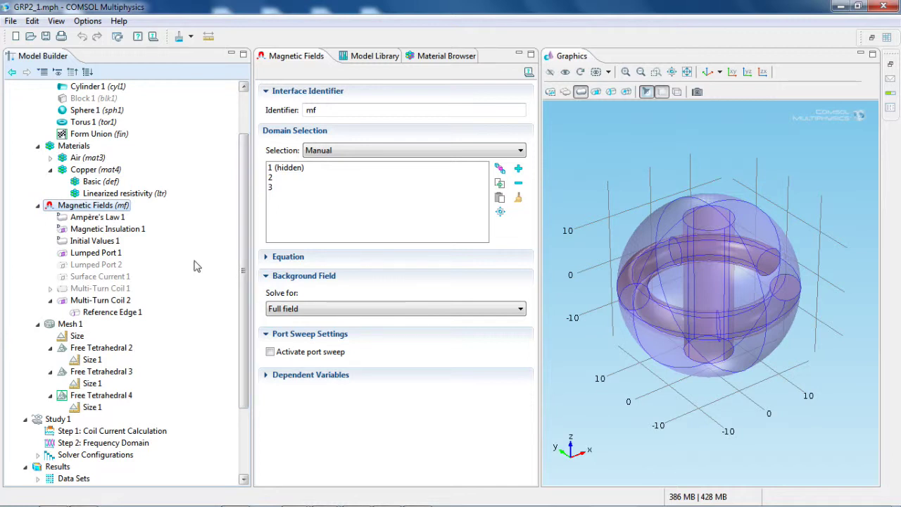
pyautogui.click(97, 256)
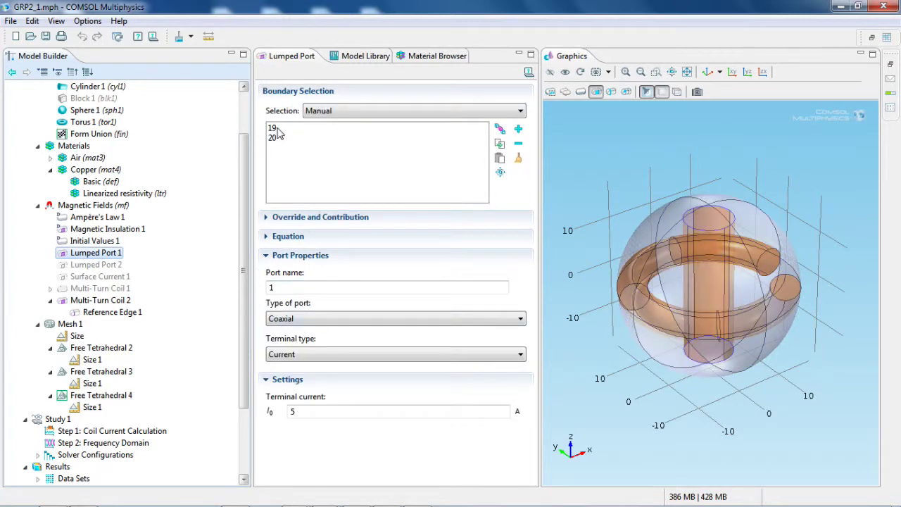
pyautogui.click(93, 205)
pyautogui.click(98, 254)
pyautogui.click(278, 129)
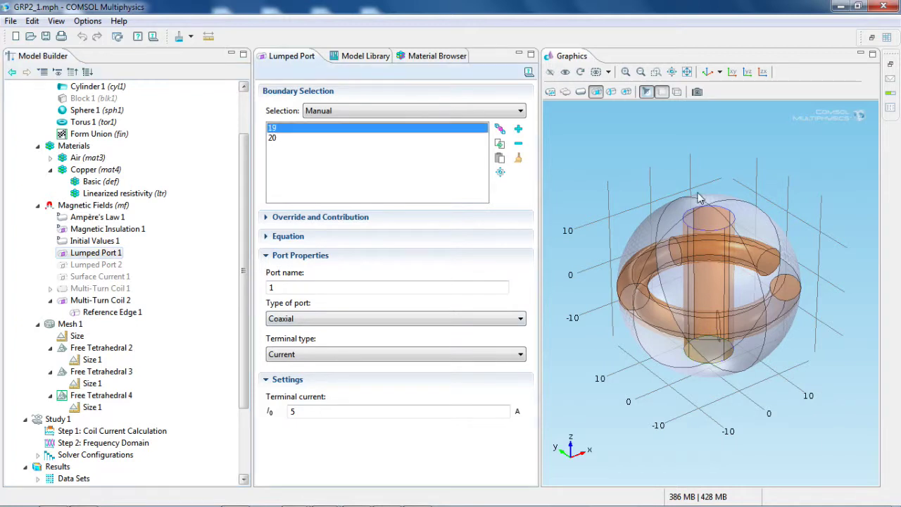
pyautogui.click(275, 138)
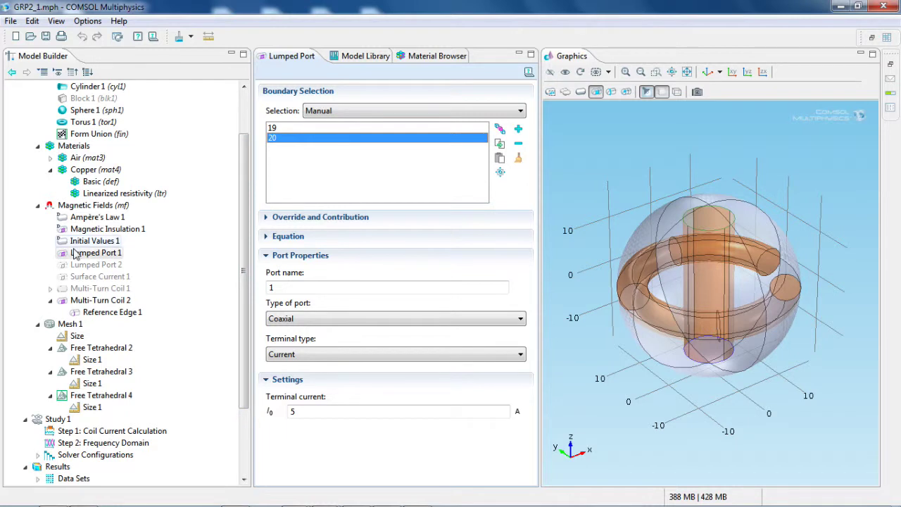
# - Review the Multi-Turn Coil 2 settings and the edges assigned to its Reference Edge 1
pyautogui.click(71, 303)
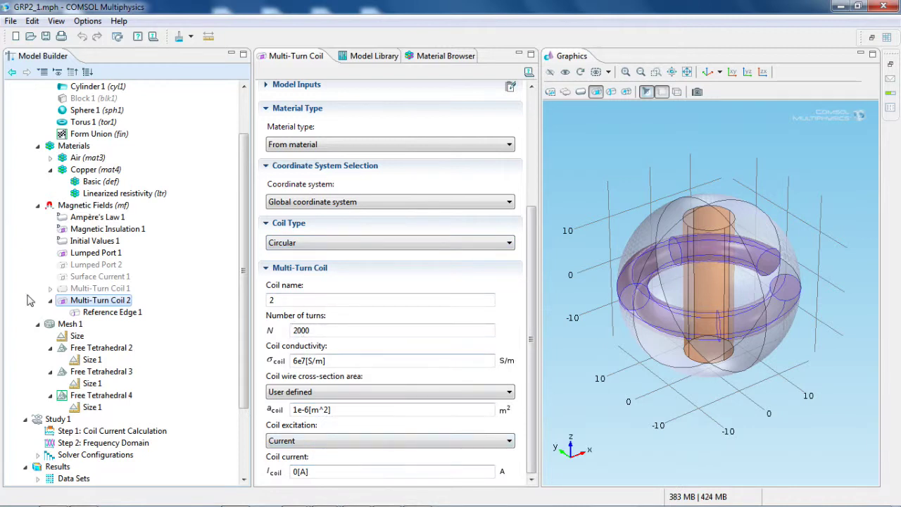
pyautogui.click(91, 312)
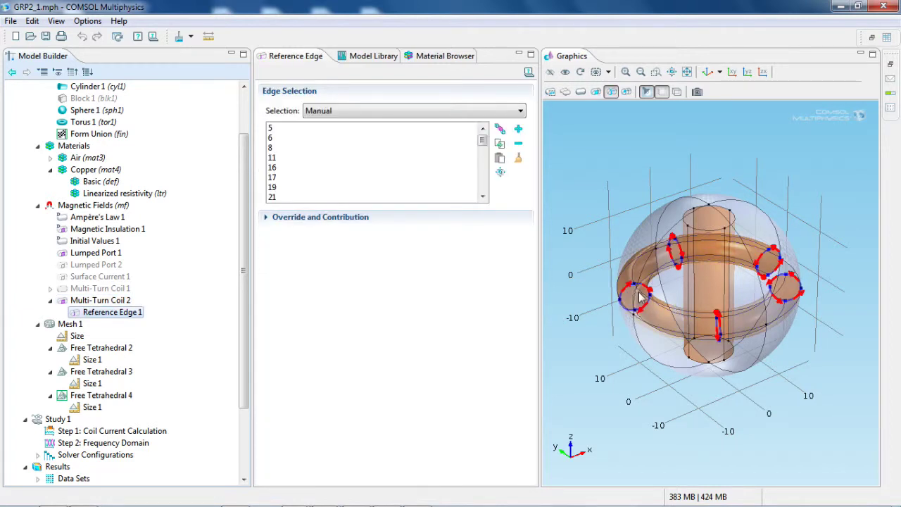
# - Compare the element size settings and assigned domains of Free Tetrahedral 2, 3 and 4 in Mesh 1
pyautogui.moveTo(246, 357); pyautogui.dragTo(247, 406)
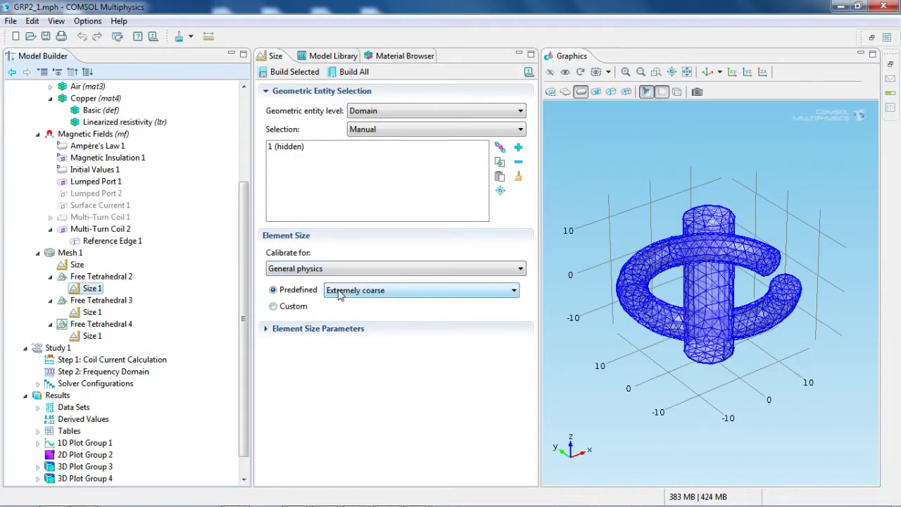
pyautogui.click(93, 313)
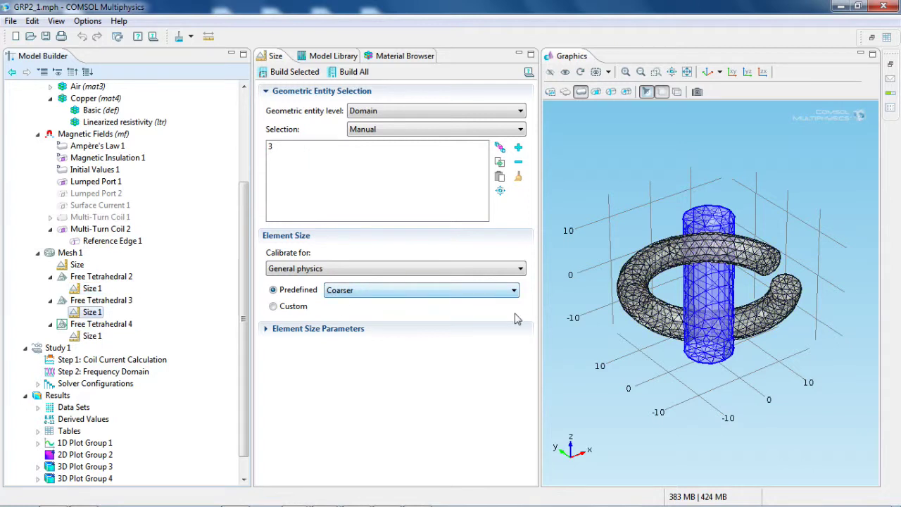
pyautogui.click(92, 336)
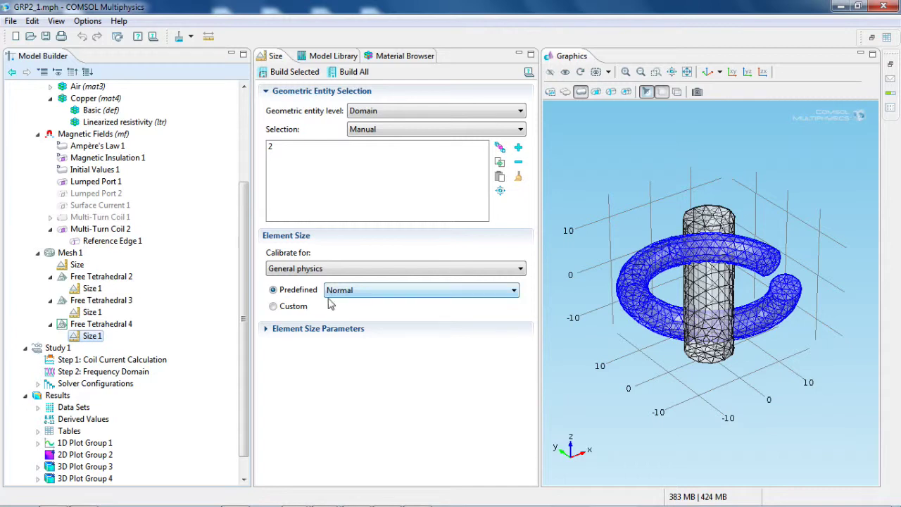
# - Review Study 1 with the settings of its Coil Current Calculation and Frequency Domain steps
pyautogui.moveTo(244, 354); pyautogui.dragTo(247, 369)
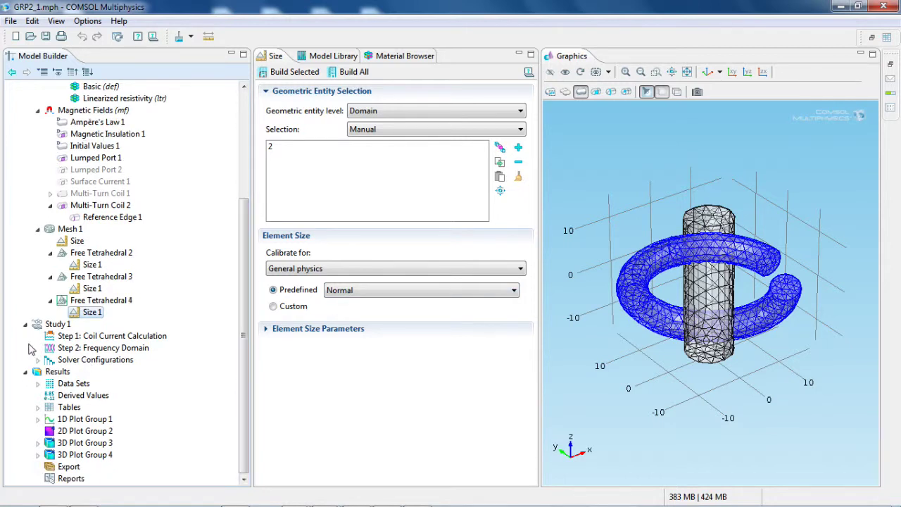
pyautogui.click(50, 325)
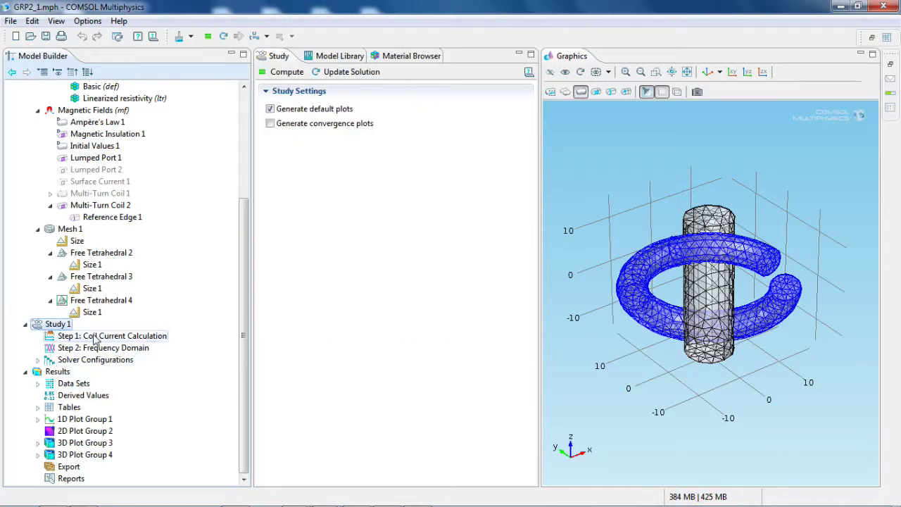
pyautogui.click(95, 337)
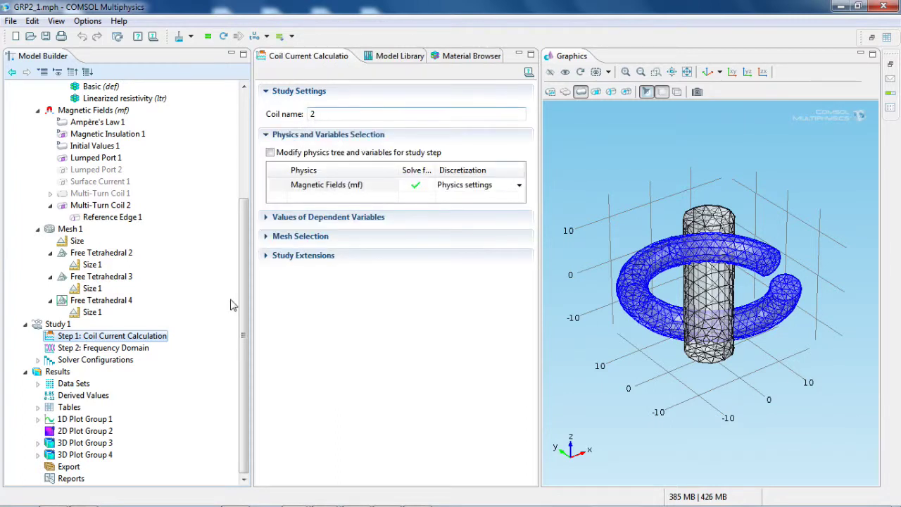
pyautogui.click(91, 349)
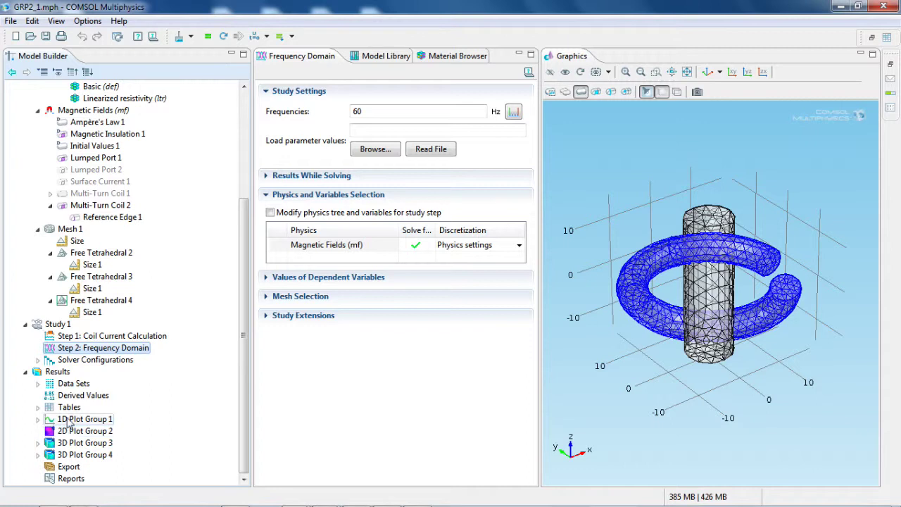
# - View the coil voltage plot in 1D Plot Group 1 and check the Derived Values node in the results
pyautogui.click(70, 419)
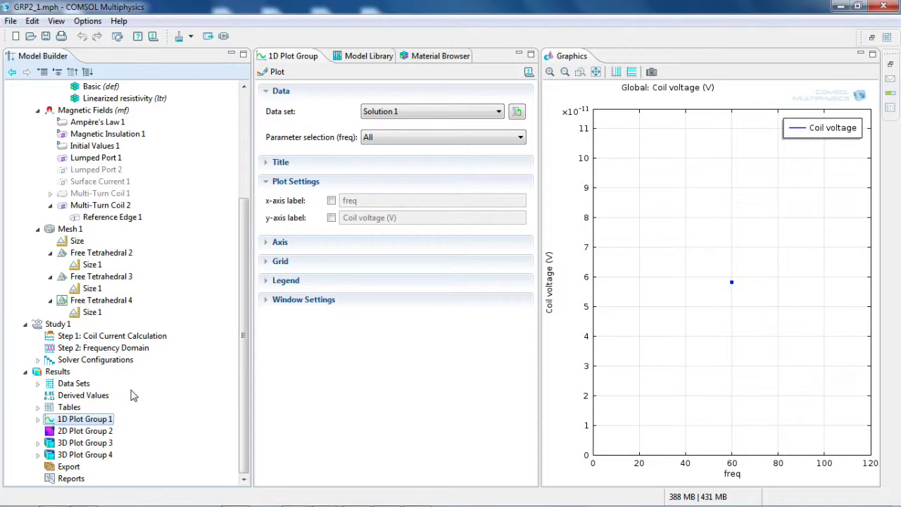
pyautogui.click(80, 395)
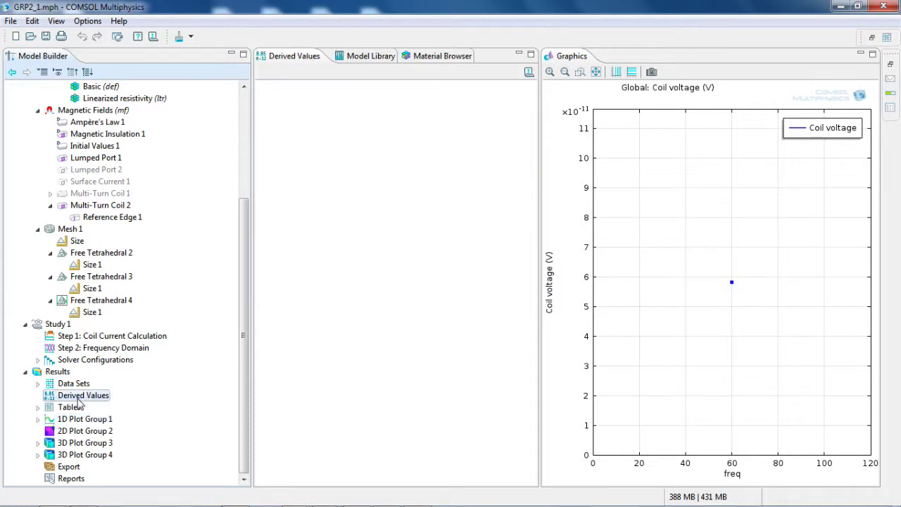
# - Minimize the GRP2_1.mph model, switch to GRP2_2.mph in COMSOL Multiphysics and bring the start of its model tree into view
pyautogui.click(838, 7)
pyautogui.moveTo(304, 498)
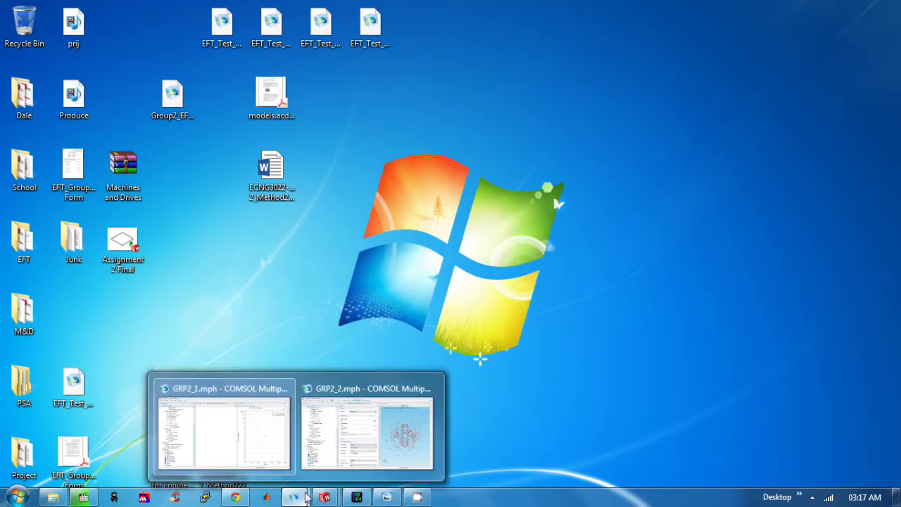
pyautogui.click(372, 450)
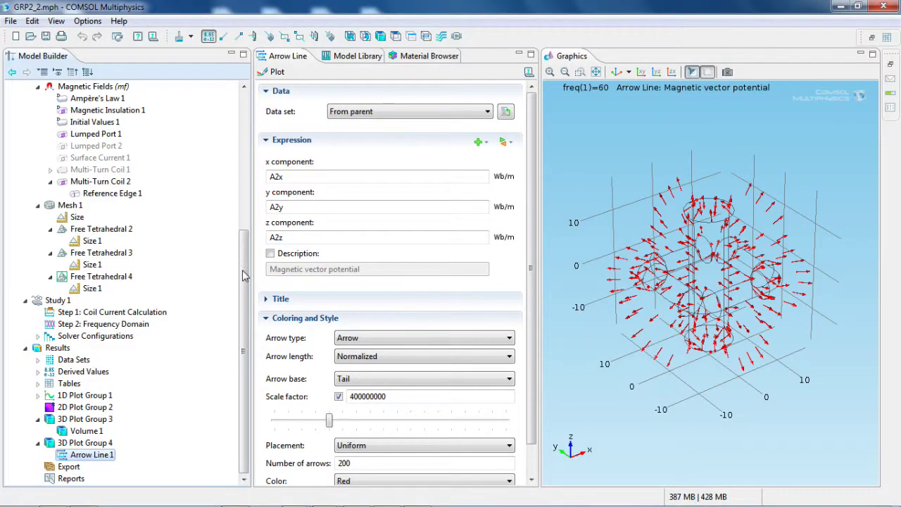
pyautogui.moveTo(243, 275); pyautogui.dragTo(243, 134)
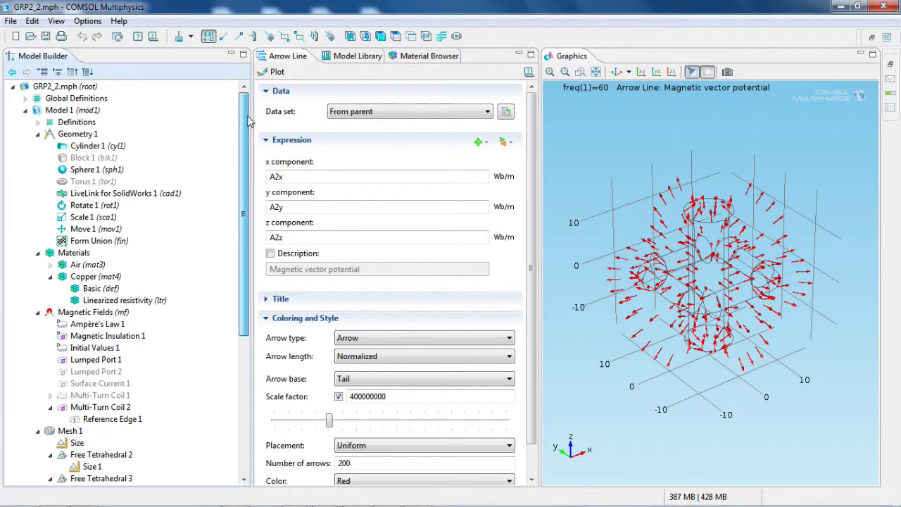
# - Review Geometry 1, including the LiveLink for SolidWorks import, its rotate, scale and move operations, and the cylinder and sphere dimensions
pyautogui.click(70, 135)
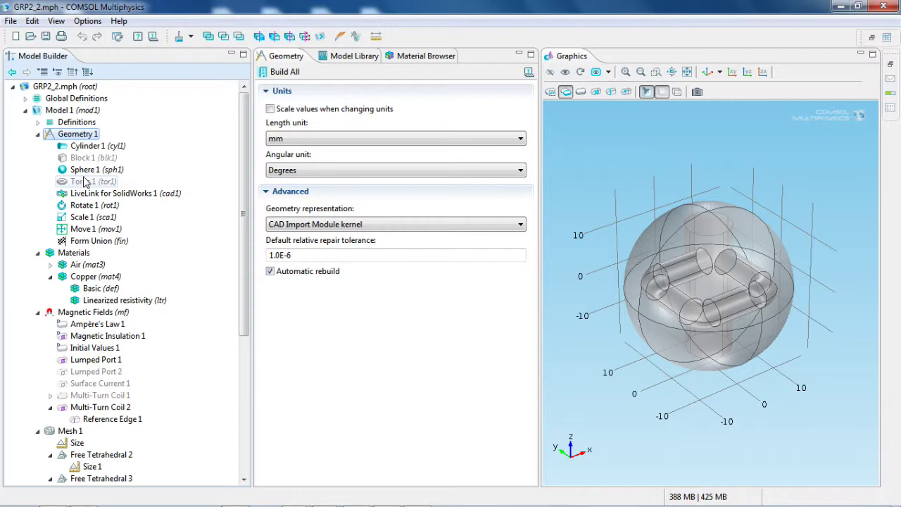
pyautogui.click(97, 198)
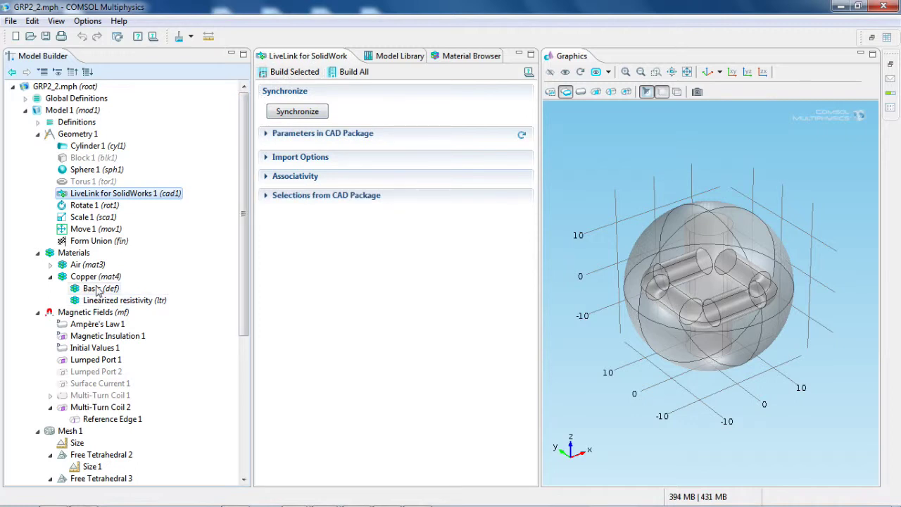
pyautogui.click(83, 207)
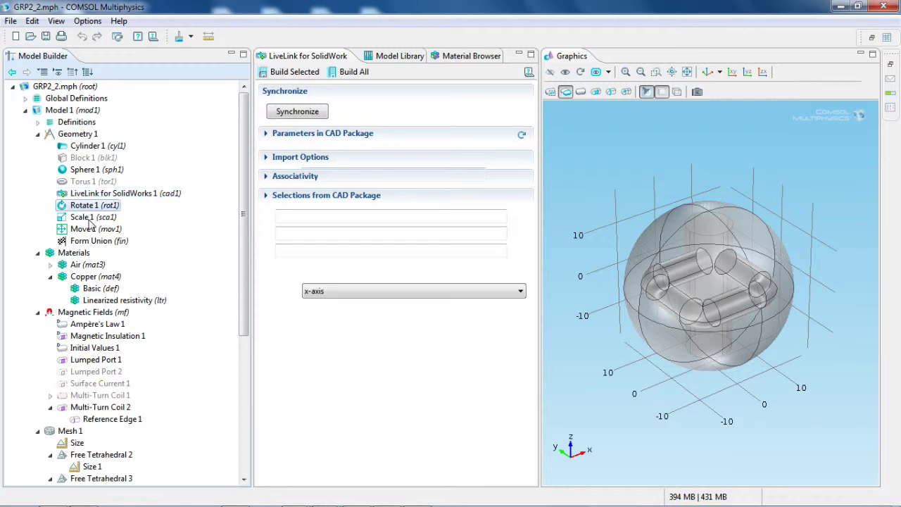
pyautogui.click(87, 218)
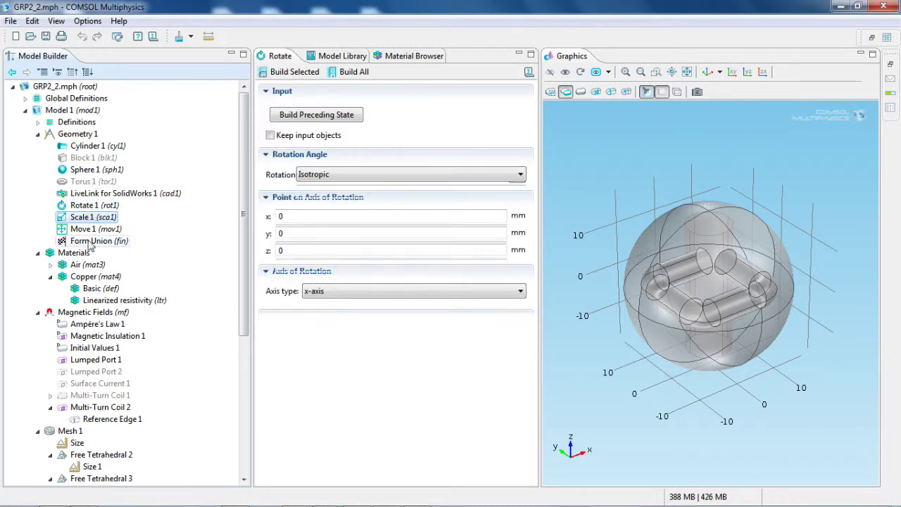
pyautogui.click(88, 231)
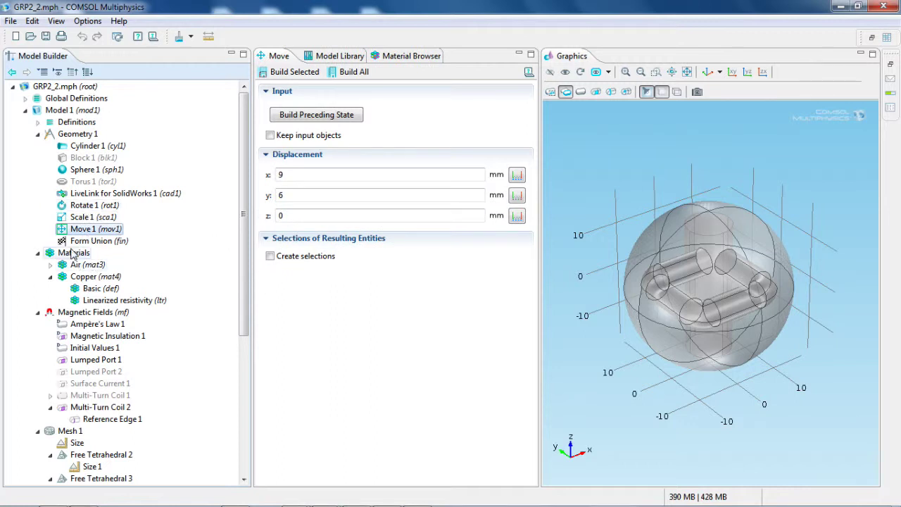
pyautogui.click(88, 145)
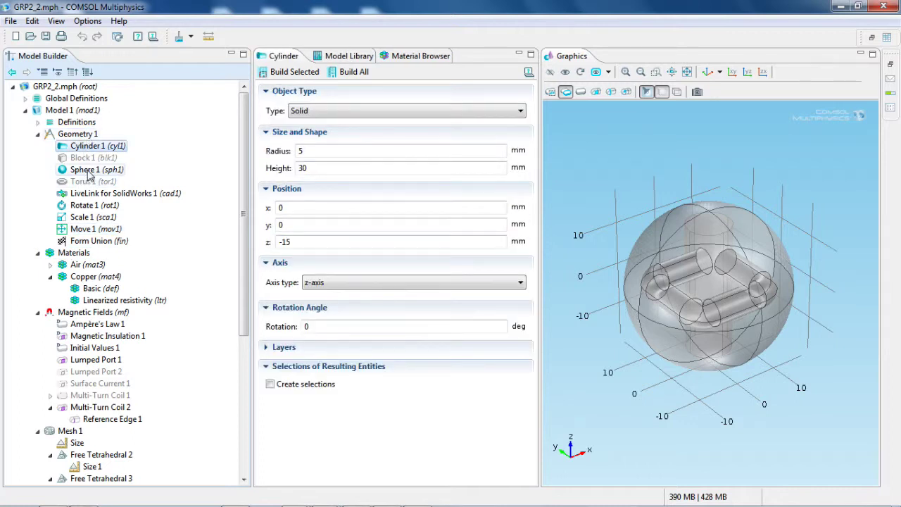
pyautogui.click(88, 171)
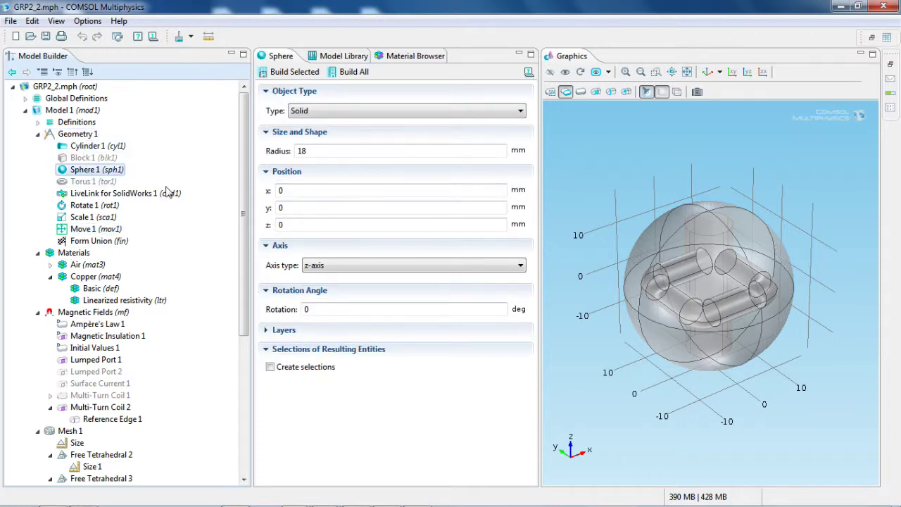
# - Examine the material assignments by highlighting domain 1 for Air and domains 2 and 3 for Copper in the geometry
pyautogui.click(74, 253)
pyautogui.click(99, 264)
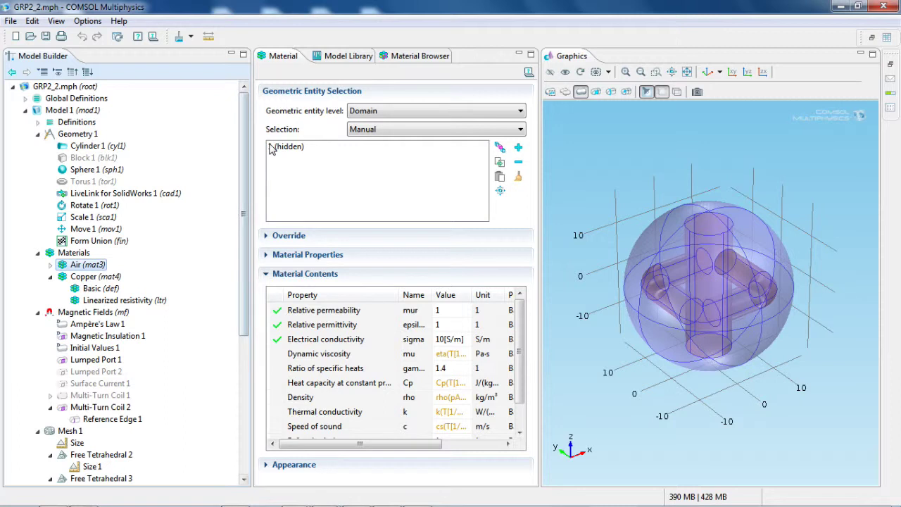
pyautogui.click(283, 149)
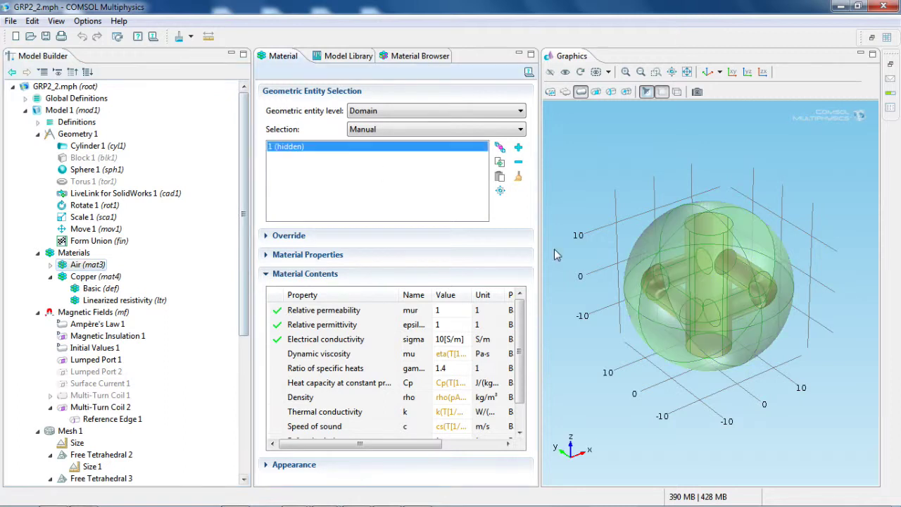
pyautogui.click(95, 276)
pyautogui.click(276, 147)
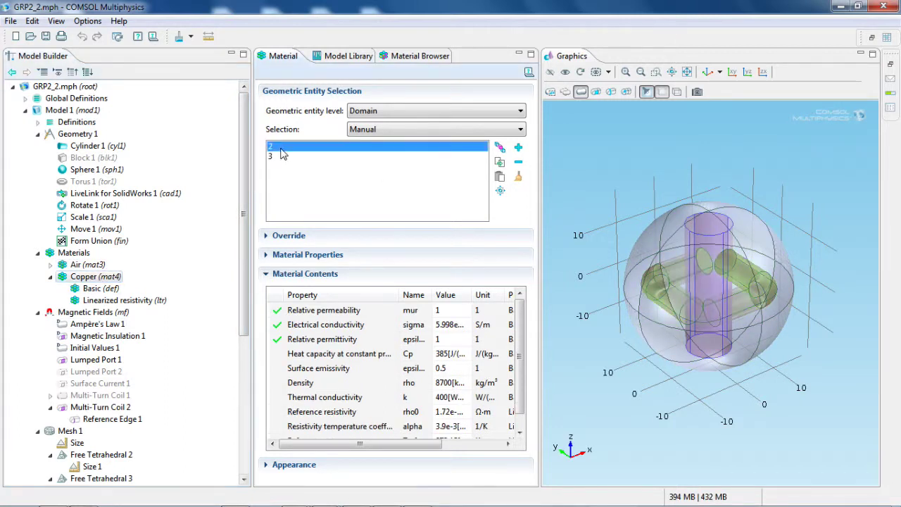
pyautogui.click(276, 156)
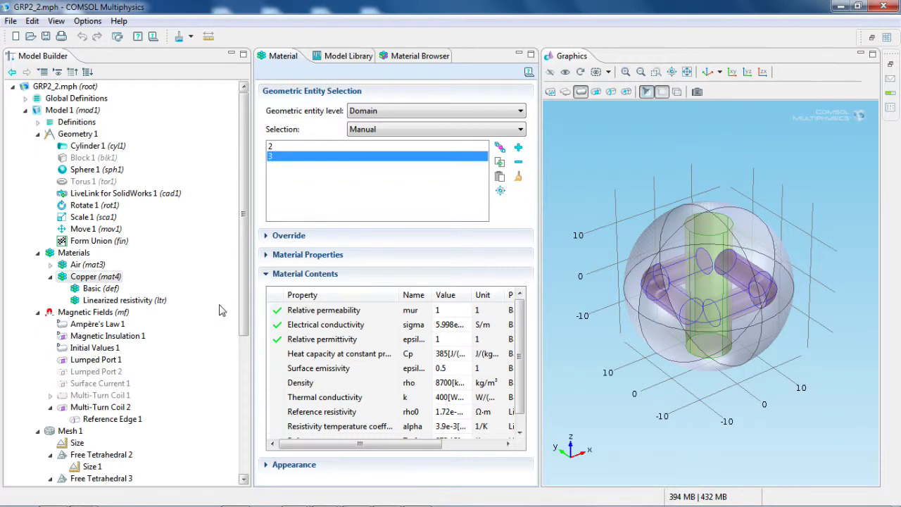
# - Review the Magnetic Fields domain selection and highlight boundaries 17 and 18 of Lumped Port 1 at the cylinder ends
pyautogui.scroll(-1, 246, 298)
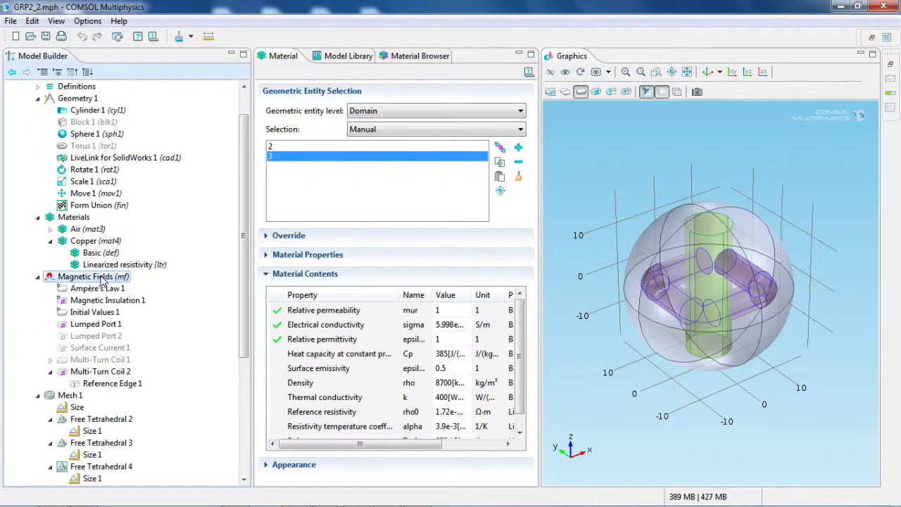
pyautogui.click(243, 277)
pyautogui.scroll(-4, 239, 324)
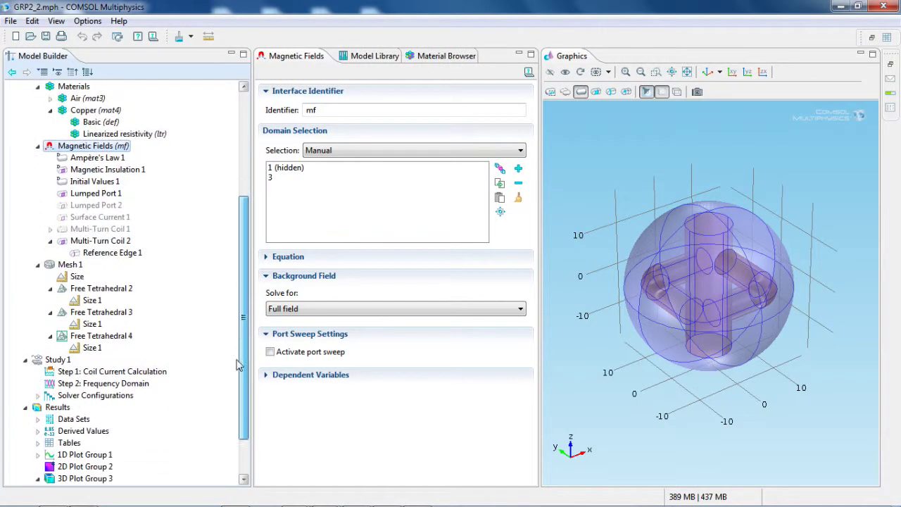
pyautogui.click(88, 194)
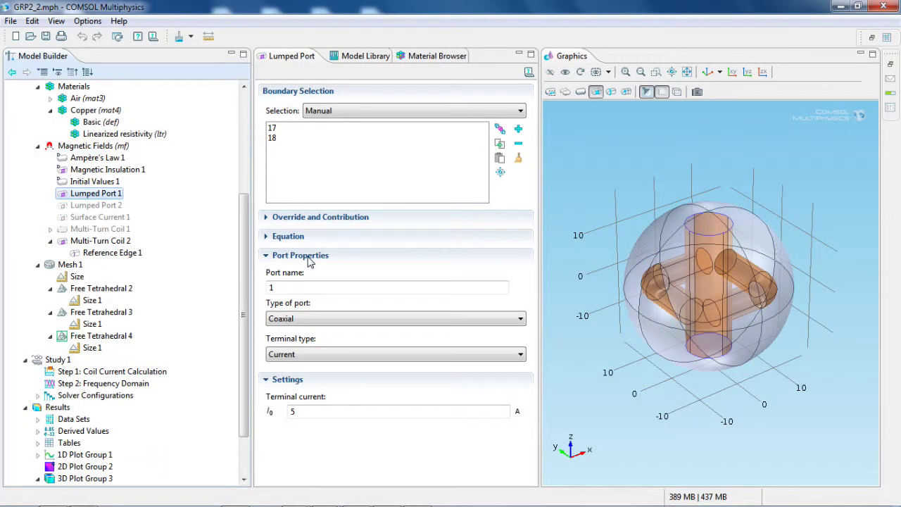
pyautogui.click(279, 128)
pyautogui.click(278, 138)
# - Review the Multi-Turn Coil 2 settings, including number of turns, conductivity and coil current, and its Reference Edge 1 selection
pyautogui.scroll(-1, 105, 211)
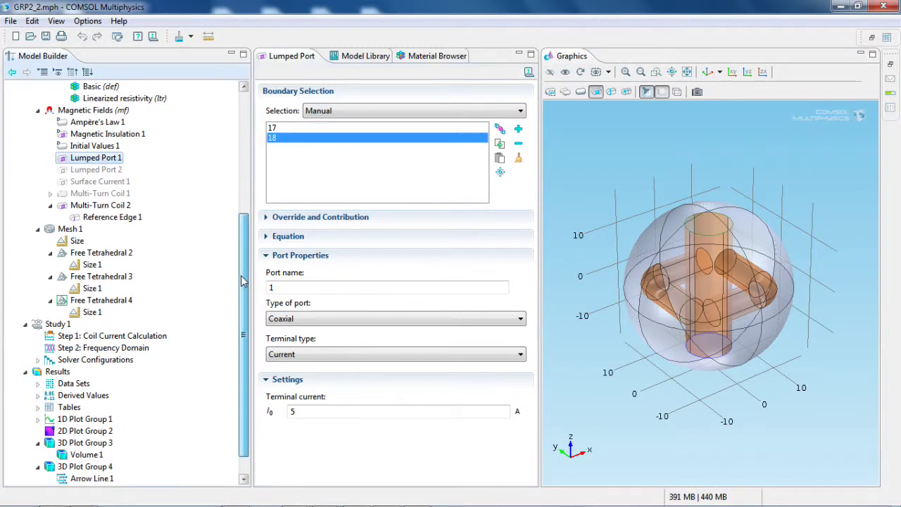
pyautogui.click(101, 207)
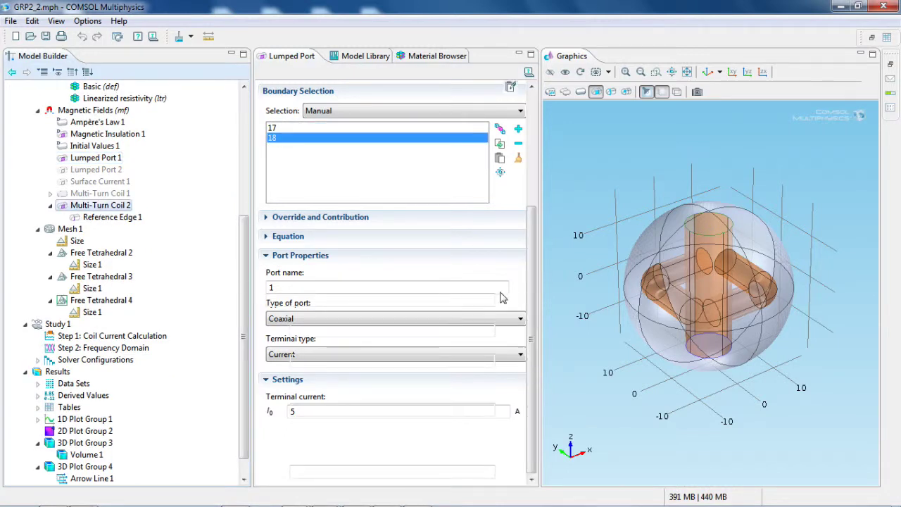
pyautogui.scroll(-1, 422, 366)
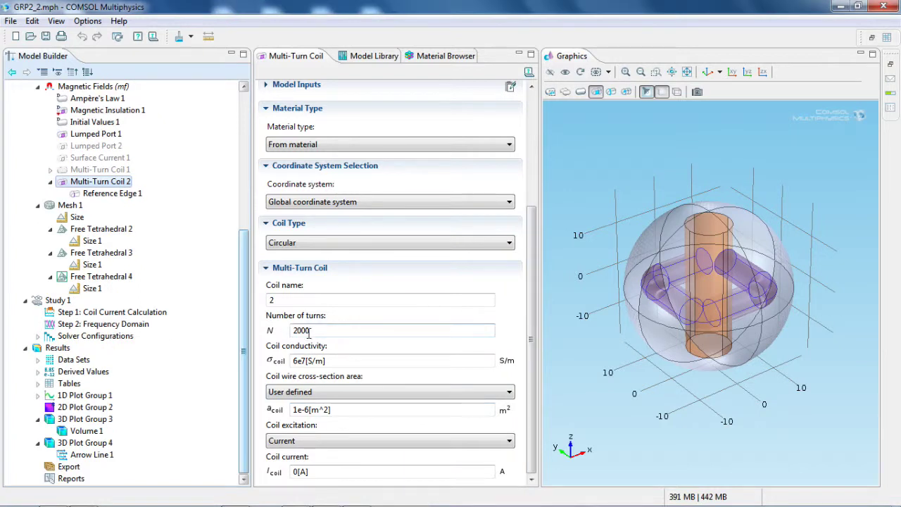
pyautogui.click(118, 196)
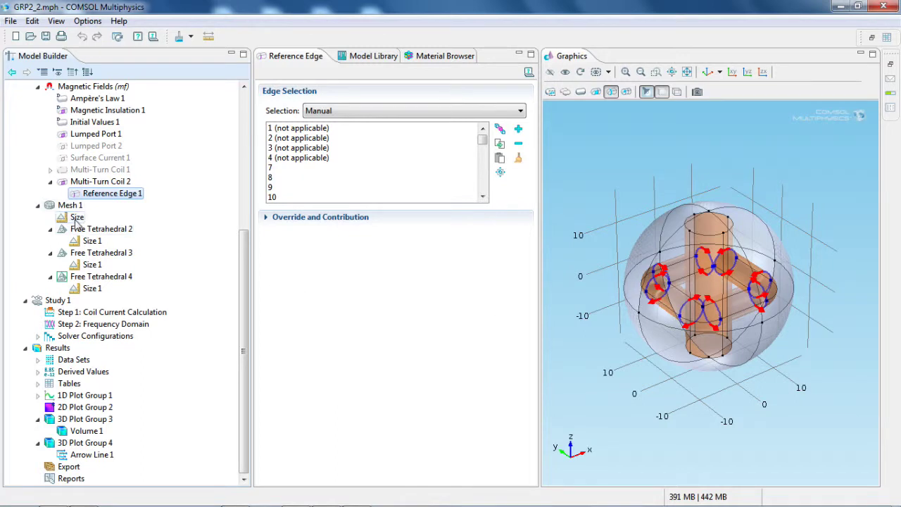
# - Inspect Mesh 1 through the element size of Free Tetrahedral 2 and the domain selection of Free Tetrahedral 3
pyautogui.click(86, 241)
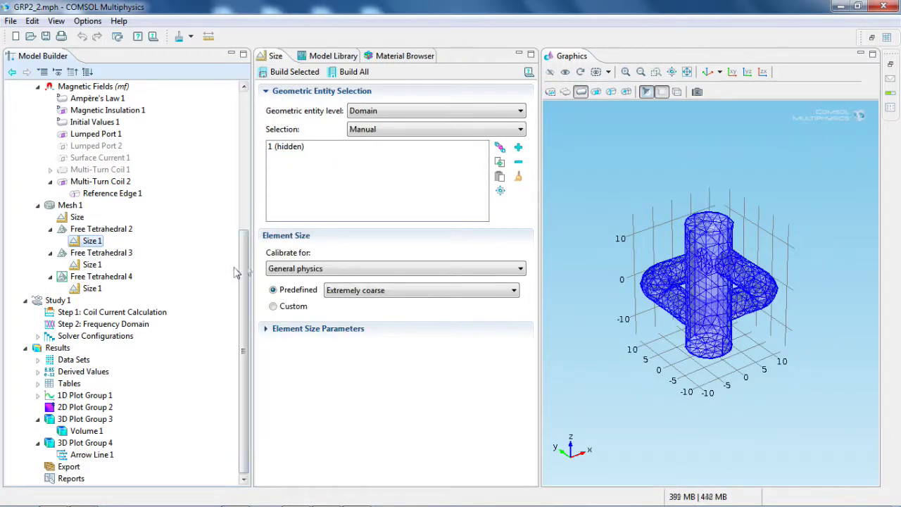
pyautogui.click(86, 254)
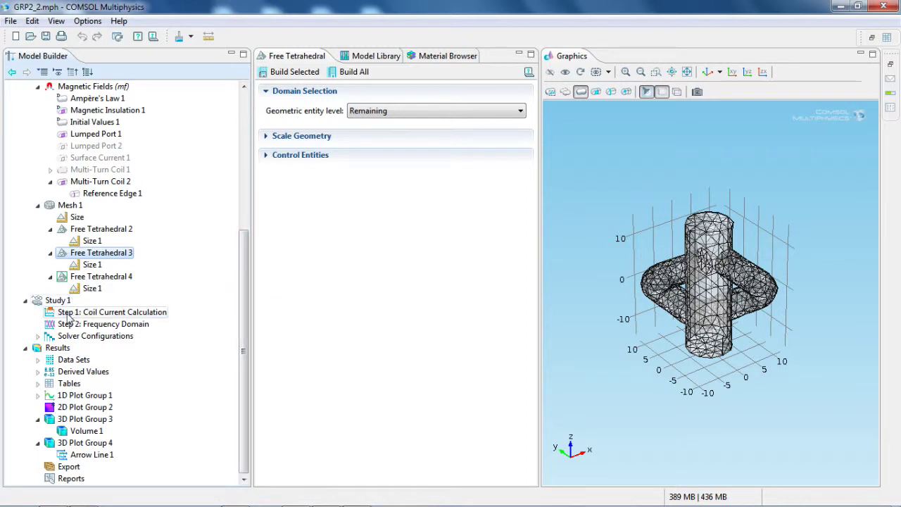
# - View the results by displaying the coil voltage plot of 1D Plot Group 1 and the Arrow Line 1 magnetic vector potential plot
pyautogui.click(41, 350)
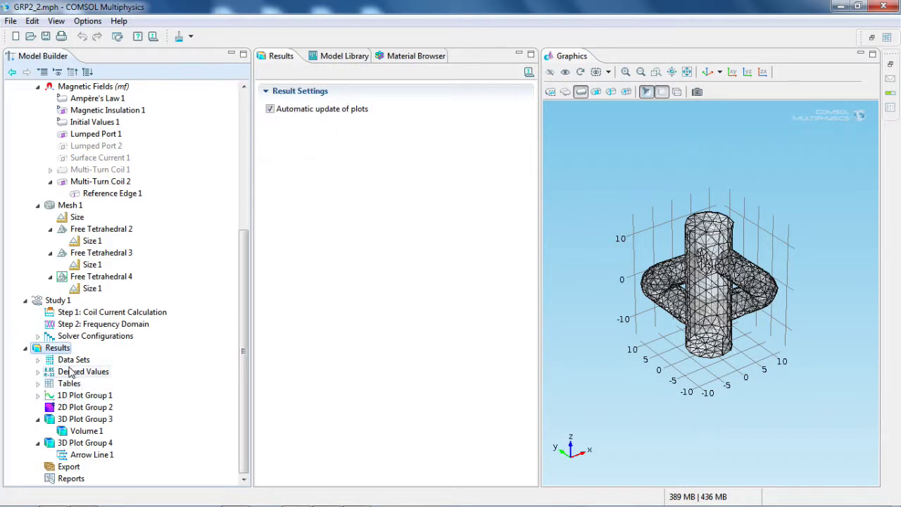
pyautogui.click(71, 396)
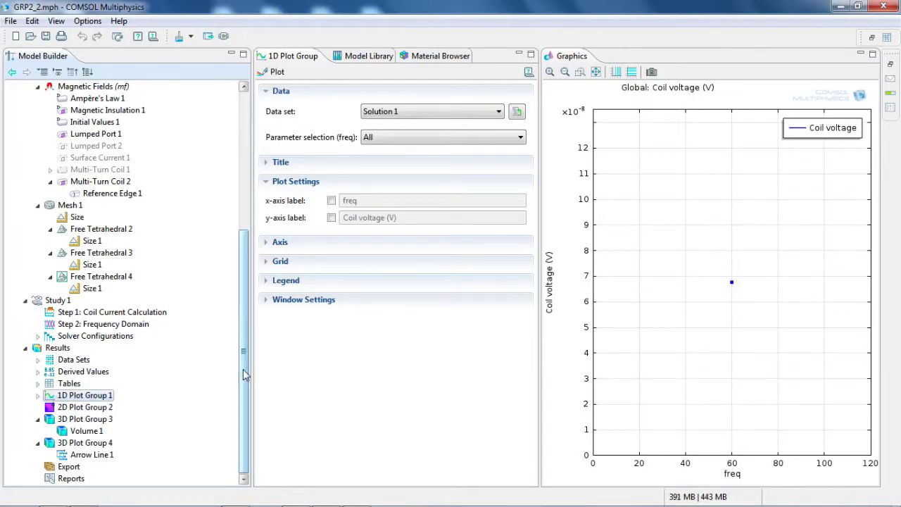
pyautogui.click(86, 456)
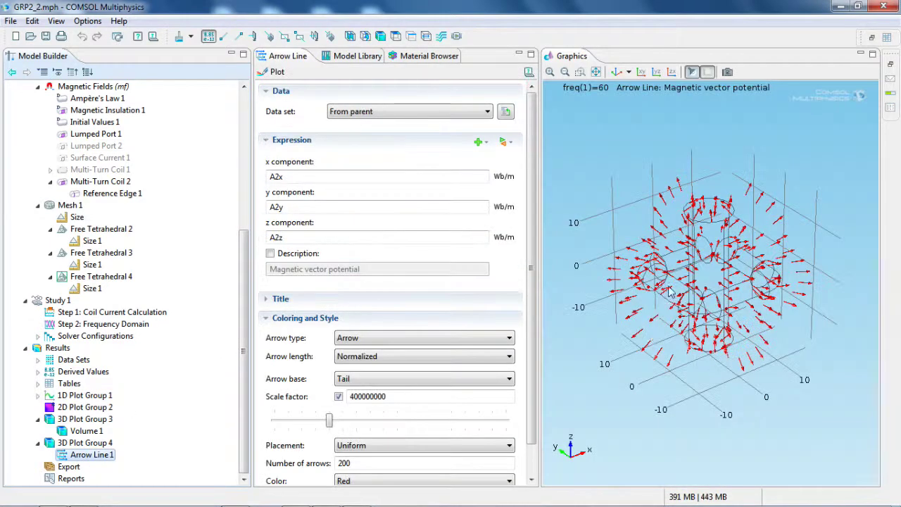
pyautogui.moveTo(319, 500)
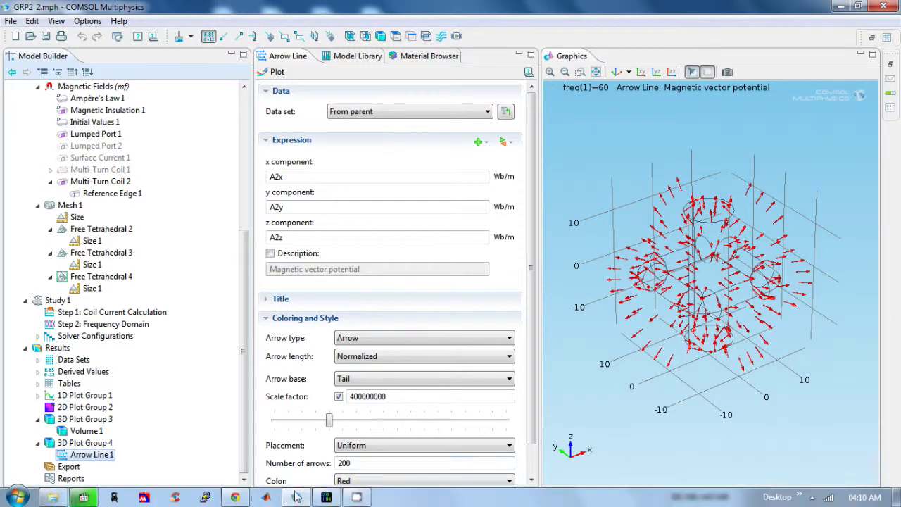